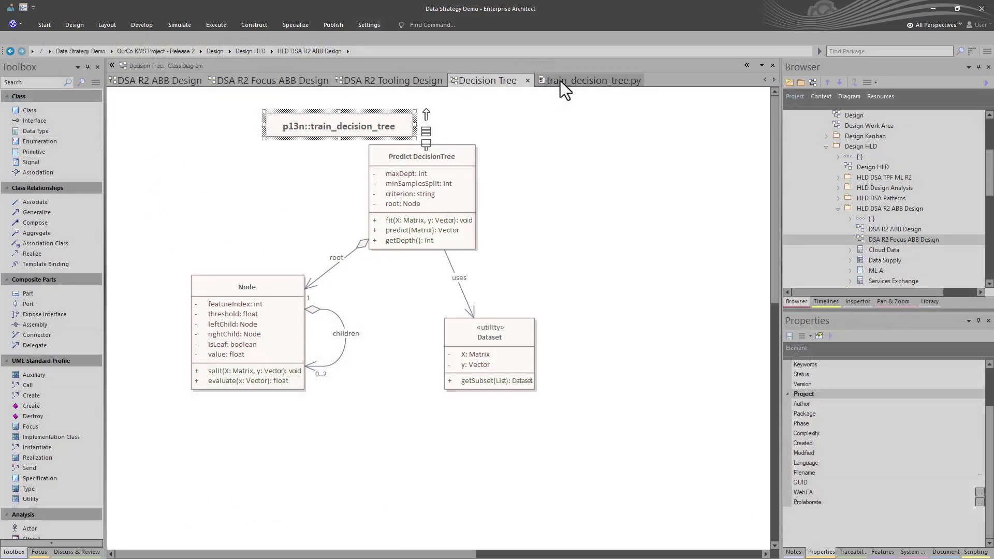
- Open the train_decision_tree.py source file linked to the Decision Tree diagram
{"action": "left_click", "coordinate": [560, 81]}
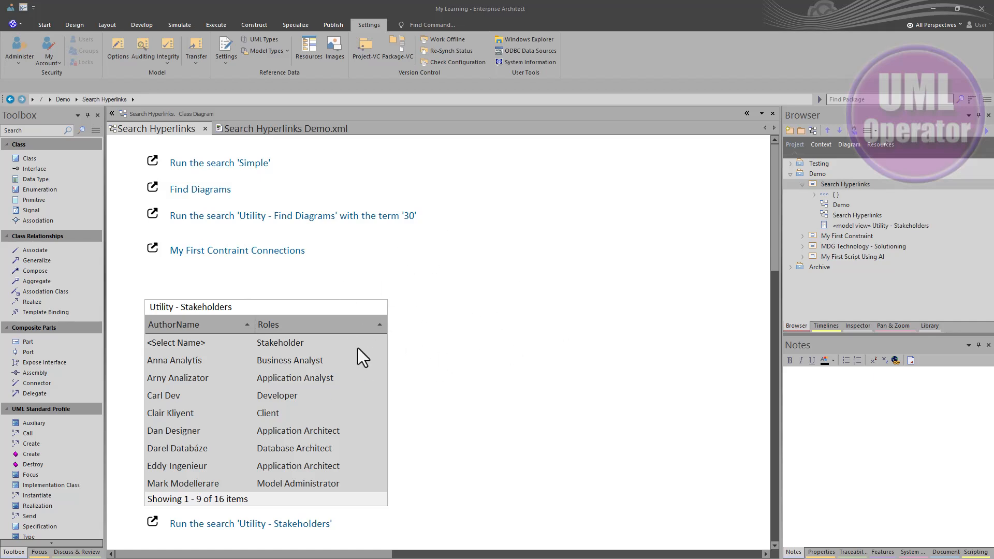
- View the Search Hyperlinks package's exported Search Hyperlinks Demo.xml, and return to the Search Hyperlinks diagram
{"action": "left_click", "coordinate": [835, 187]}
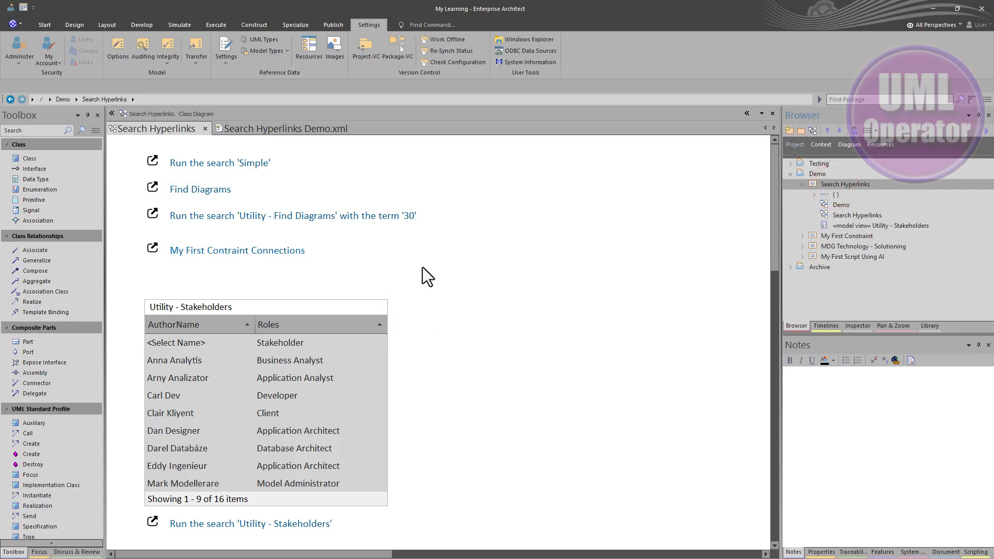
{"action": "left_click", "coordinate": [300, 128]}
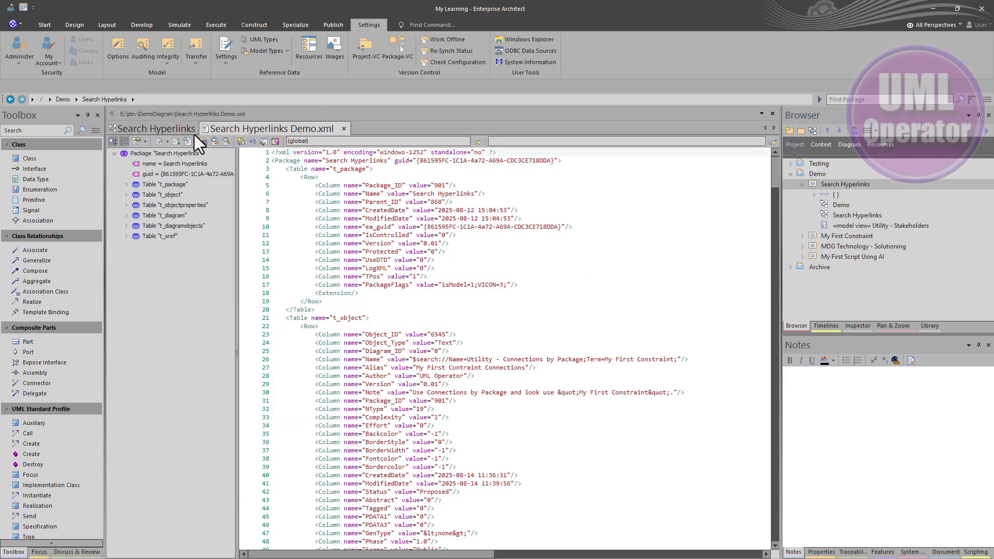
{"action": "left_click", "coordinate": [175, 129]}
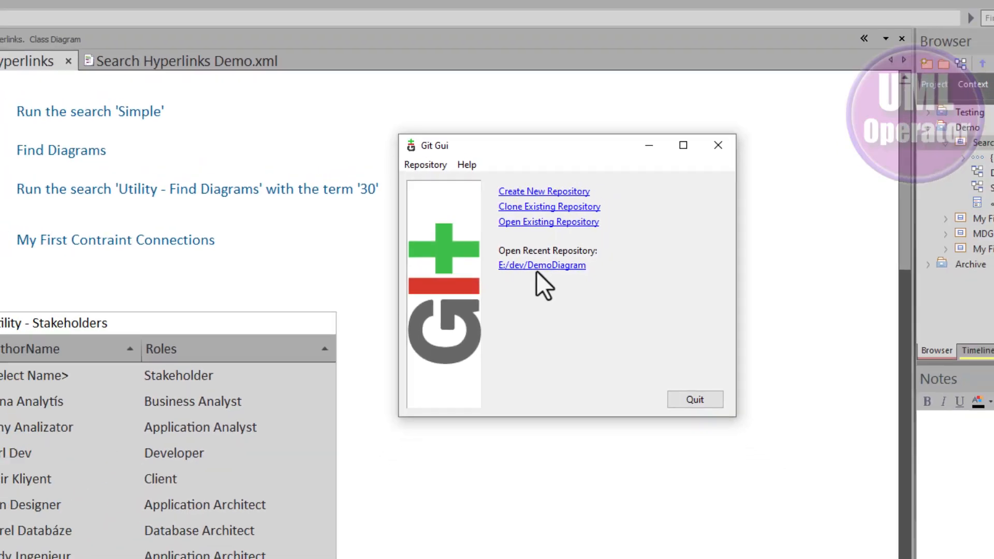
- In Git Gui, open the recent E:/dev/DemoDiagram repository and examine the unstaged Search Hyperlinks Demo.xml file
{"action": "left_click", "coordinate": [554, 263]}
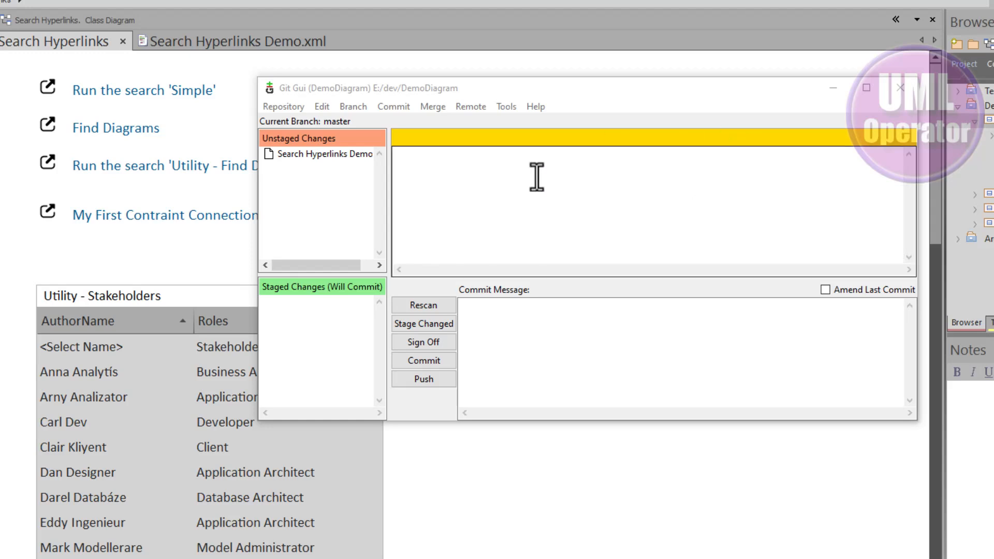
{"action": "left_click", "coordinate": [318, 157]}
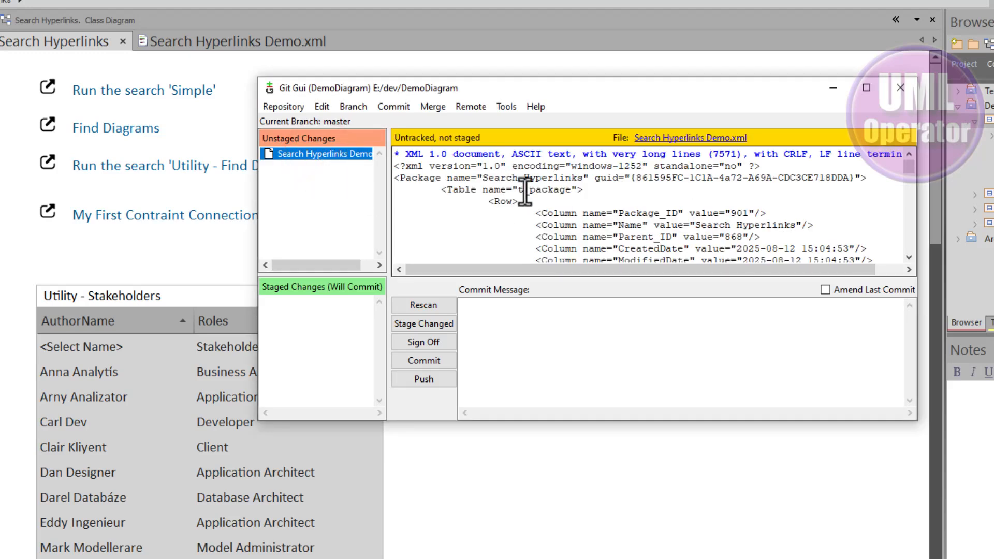
{"action": "scroll", "coordinate": [526, 192], "scroll_direction": "down", "scroll_amount": 2}
{"action": "scroll", "coordinate": [527, 193], "scroll_direction": "up", "scroll_amount": 2}
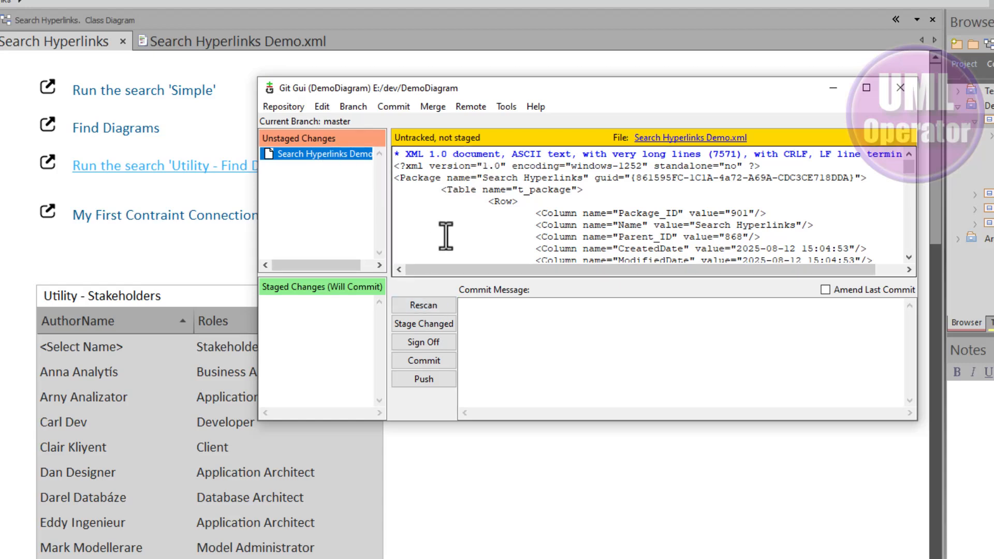
- Stage the untracked Search Hyperlinks Demo.xml file, continue past the line-ending warning, and rescan the repository
{"action": "left_click", "coordinate": [445, 328]}
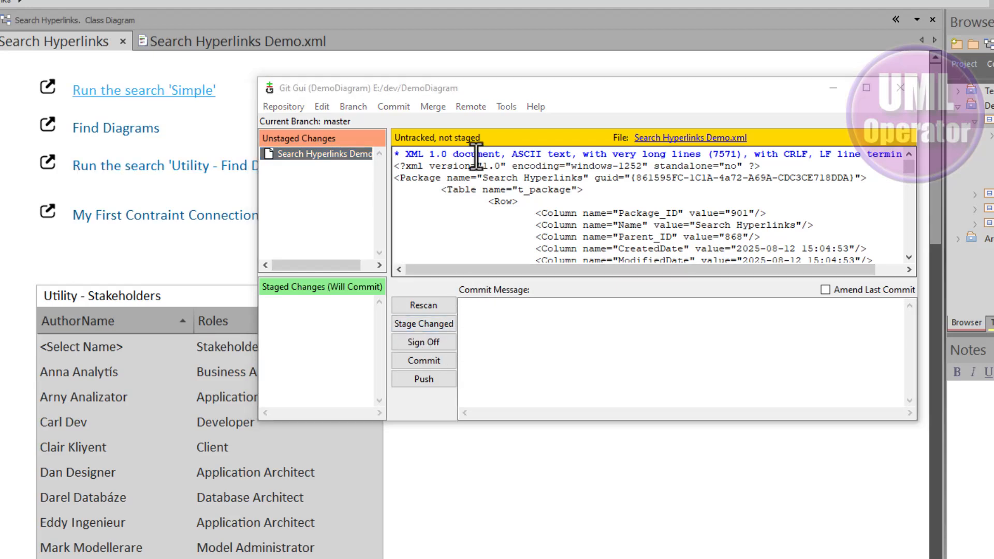
{"action": "left_click", "coordinate": [437, 325]}
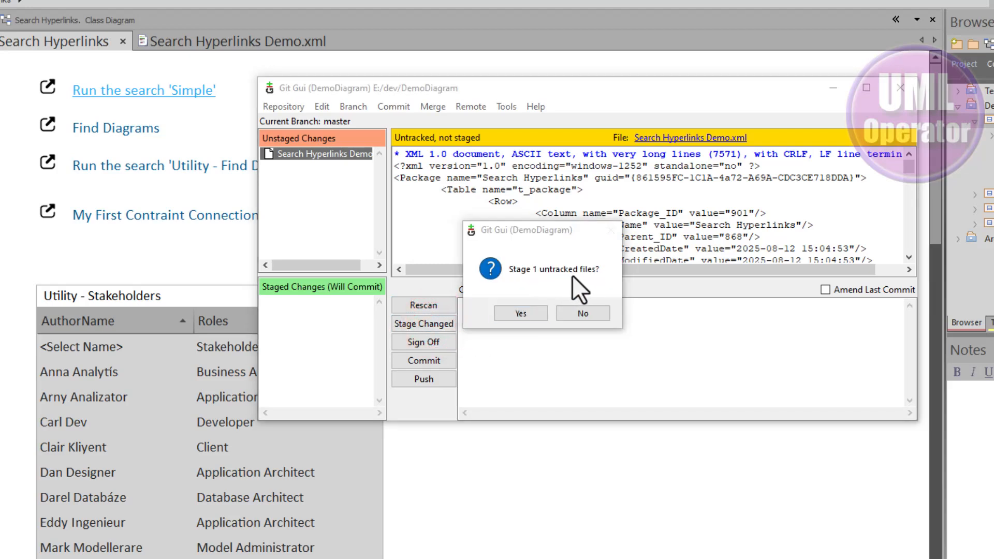
{"action": "left_click", "coordinate": [521, 314]}
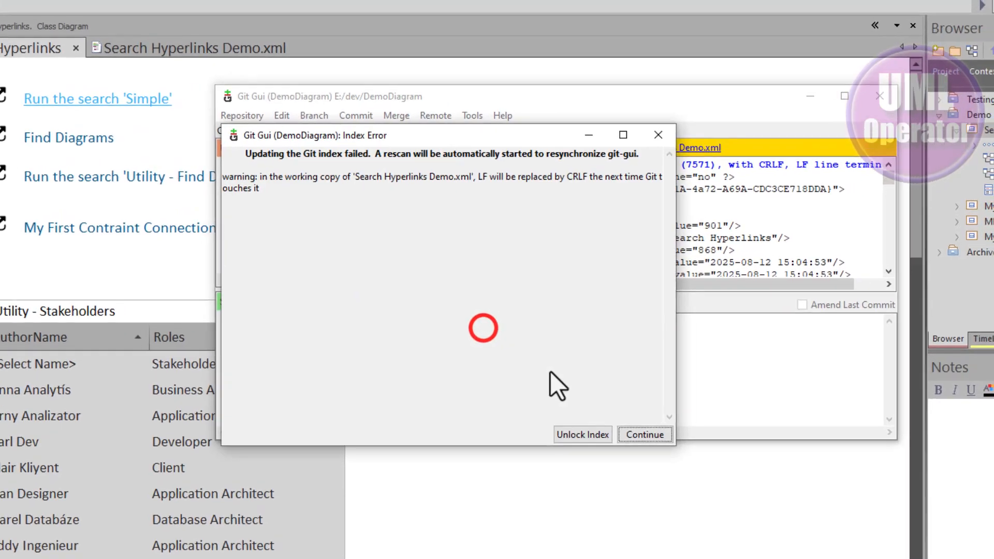
{"action": "key", "text": "Return"}
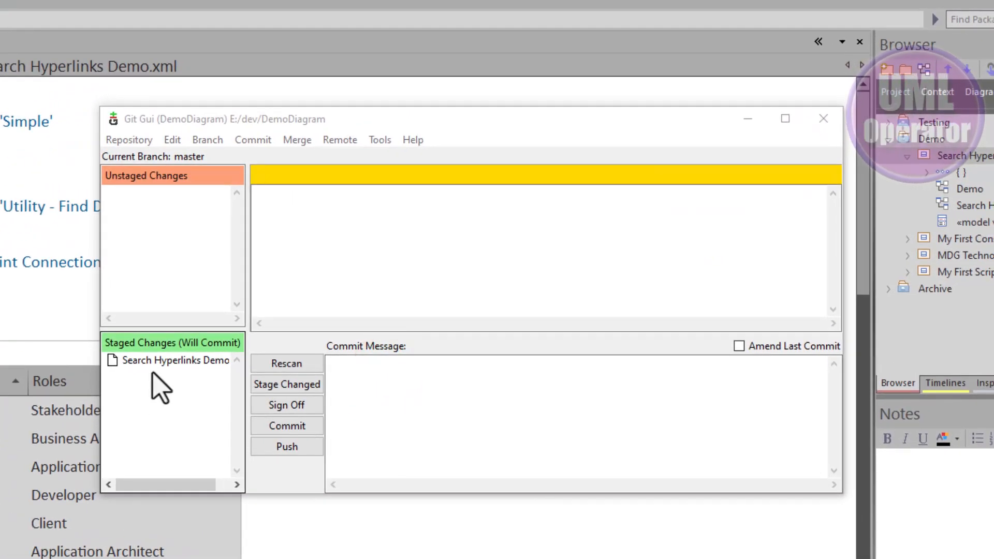
{"action": "left_click", "coordinate": [150, 361]}
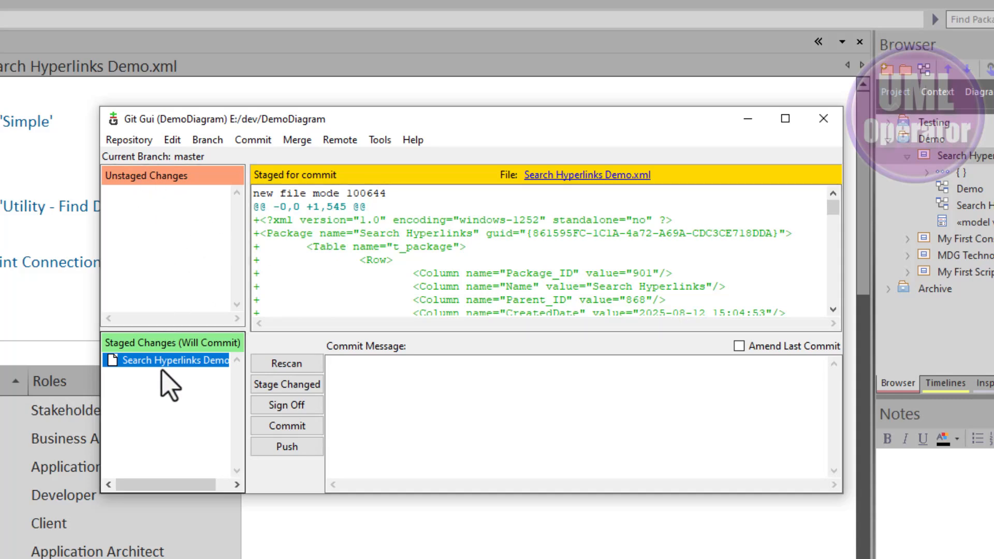
{"action": "left_click", "coordinate": [284, 361]}
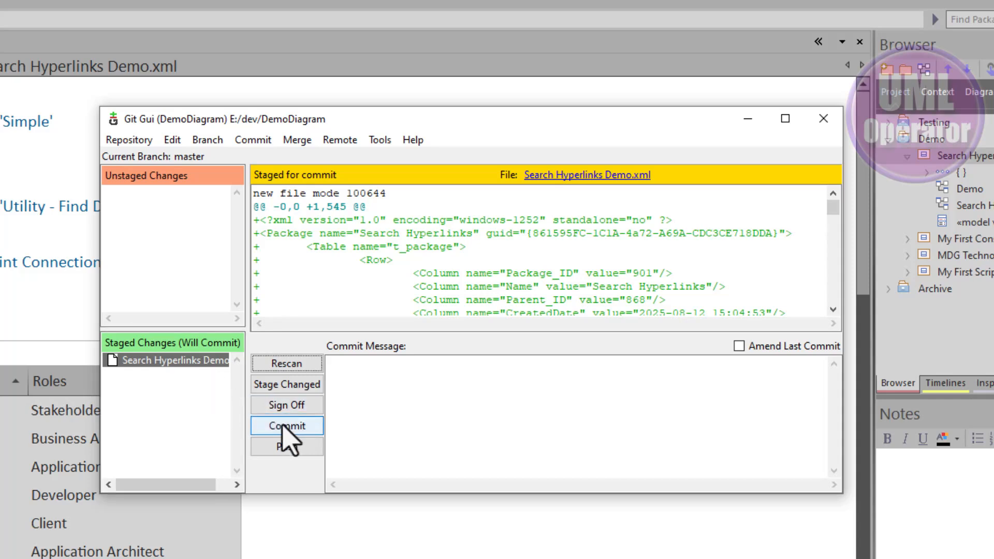
- Commit the staged file with the message "Our first Commit of Search Hyperlines demonstration file."
{"action": "left_click", "coordinate": [373, 368]}
{"action": "type", "text": "Our first Commit of Search Hyperlines demonstration file."}
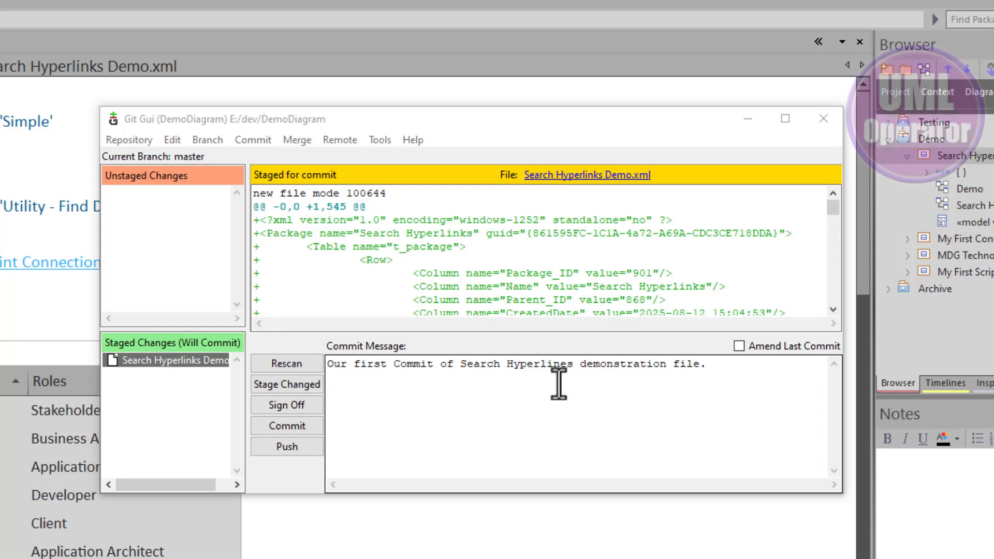
{"action": "left_click", "coordinate": [291, 425]}
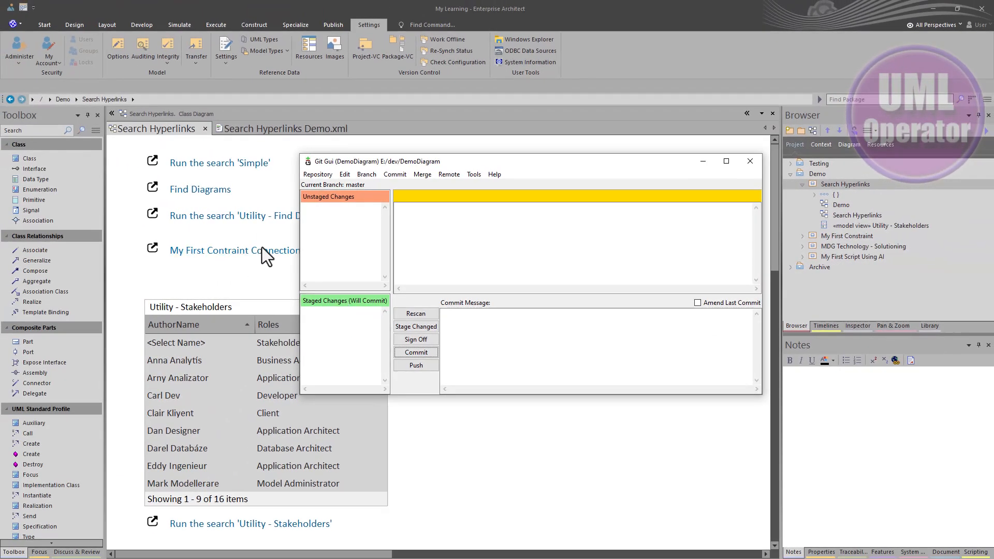
- Switch to the DemoDiagram folder in File Explorer and show the available actions for Search Hyperlinks Demo.xml
{"action": "left_click", "coordinate": [262, 249]}
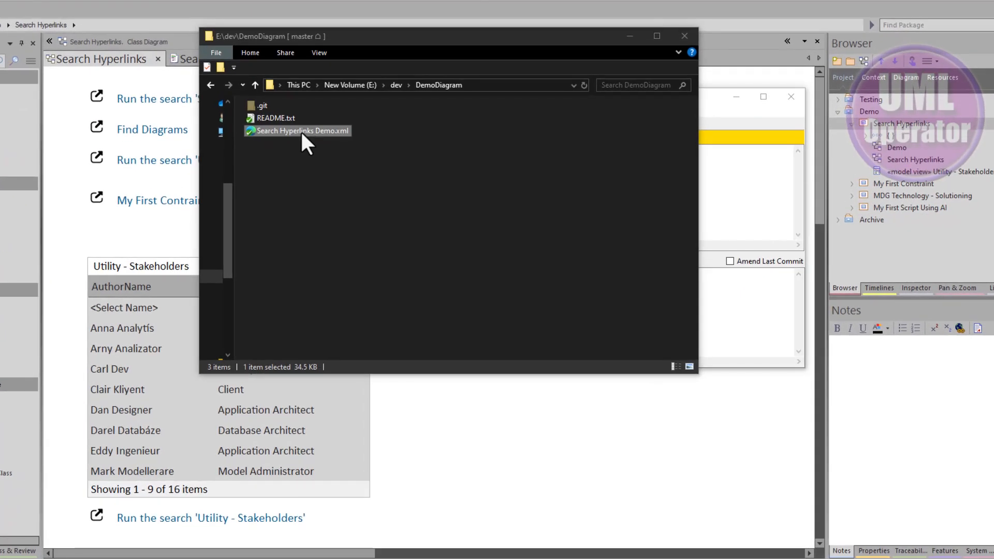
{"action": "right_click", "coordinate": [275, 136]}
{"action": "mouse_move", "coordinate": [208, 225]}
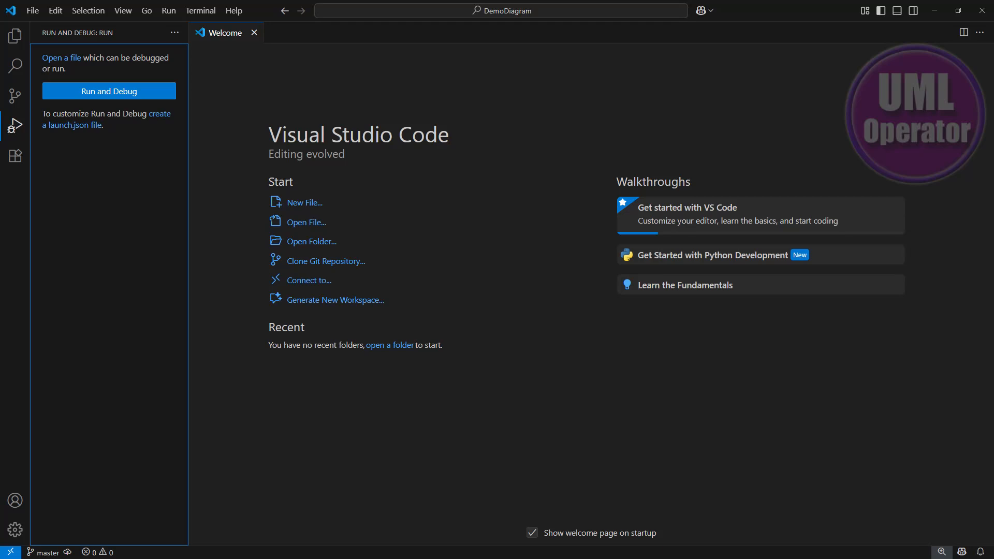
- In Visual Studio Code, view the source control history and open README.txt from the first commit
{"action": "left_click", "coordinate": [17, 104]}
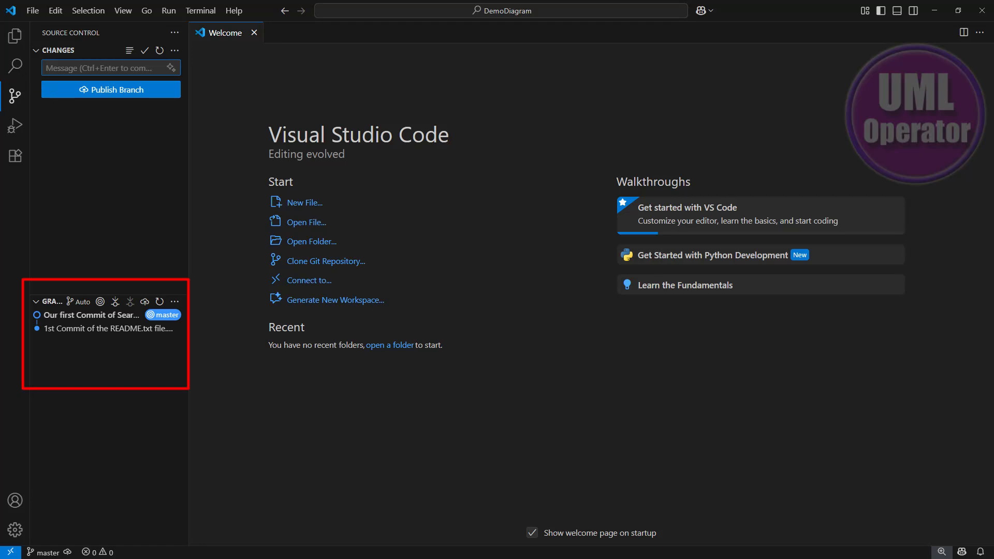
{"action": "left_click", "coordinate": [78, 315]}
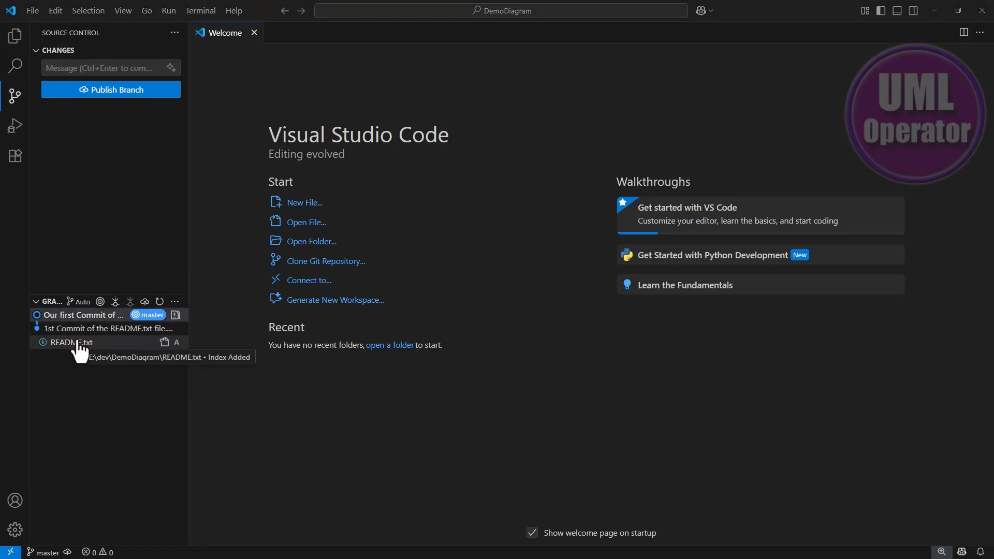
{"action": "left_click", "coordinate": [78, 341]}
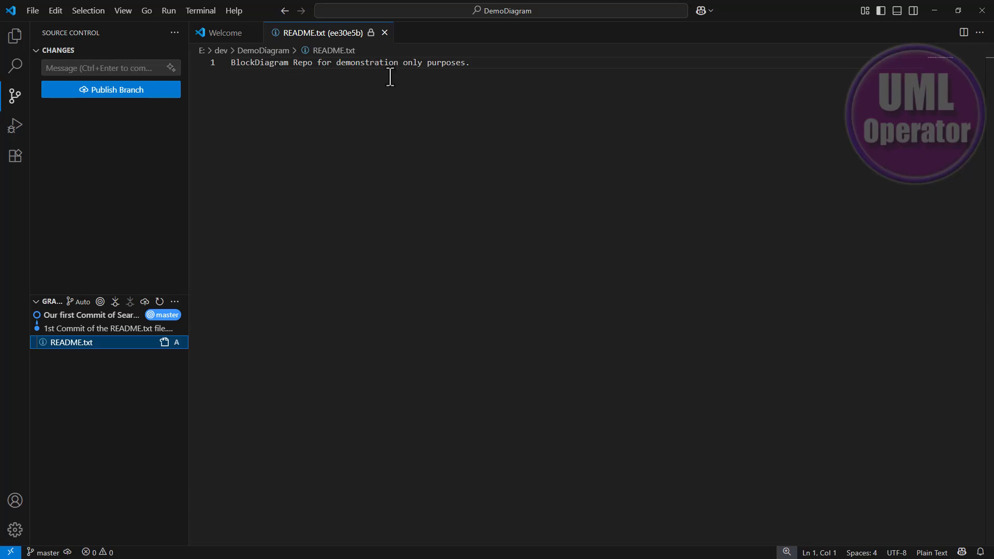
- Open Search Hyperlinks Demo.xml from the latest commit and examine its XML content
{"action": "left_click", "coordinate": [80, 314]}
{"action": "left_click", "coordinate": [85, 329]}
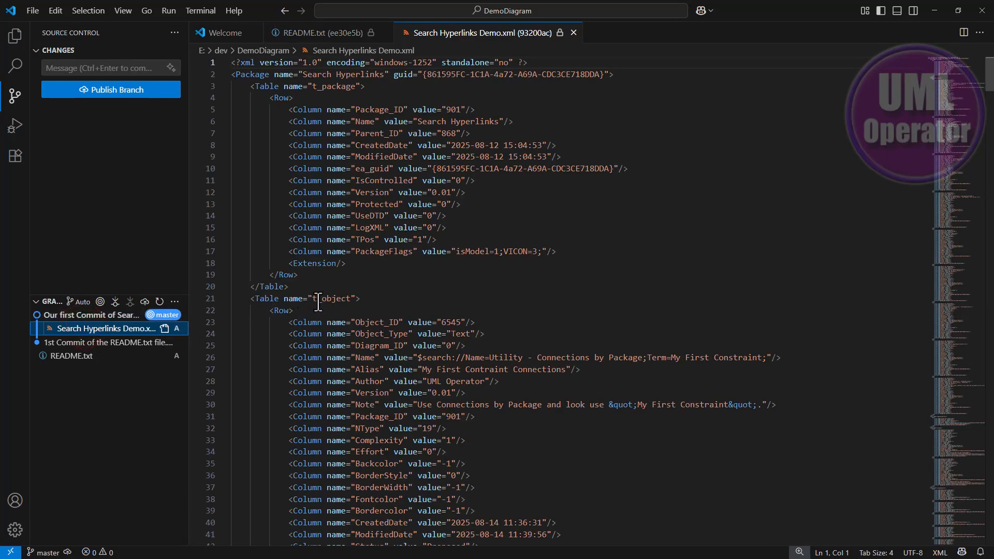
{"action": "scroll", "coordinate": [534, 303], "scroll_direction": "down", "scroll_amount": 2}
{"action": "scroll", "coordinate": [534, 303], "scroll_direction": "down", "scroll_amount": 12}
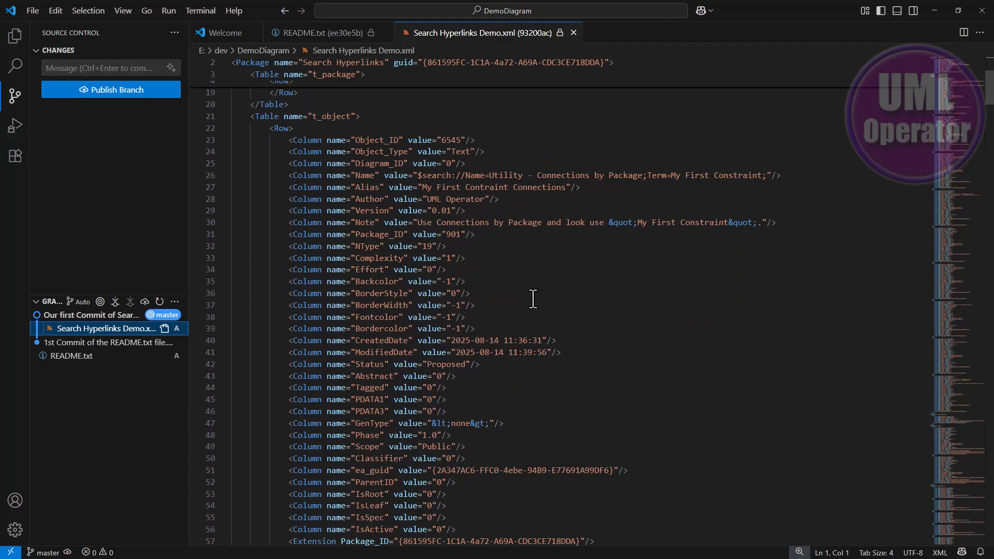
{"action": "scroll", "coordinate": [534, 298], "scroll_direction": "down", "scroll_amount": 8}
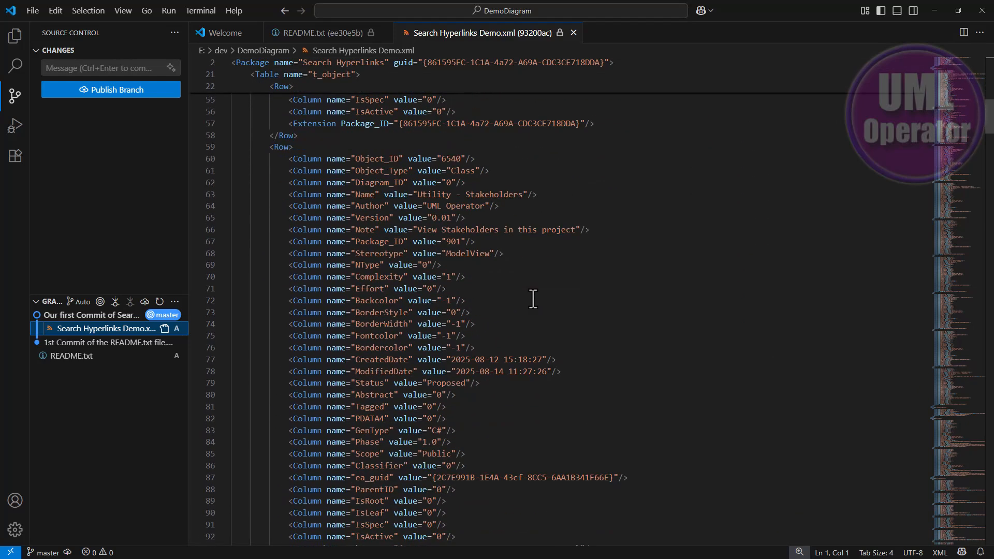
{"action": "scroll", "coordinate": [531, 296], "scroll_direction": "down", "scroll_amount": 3}
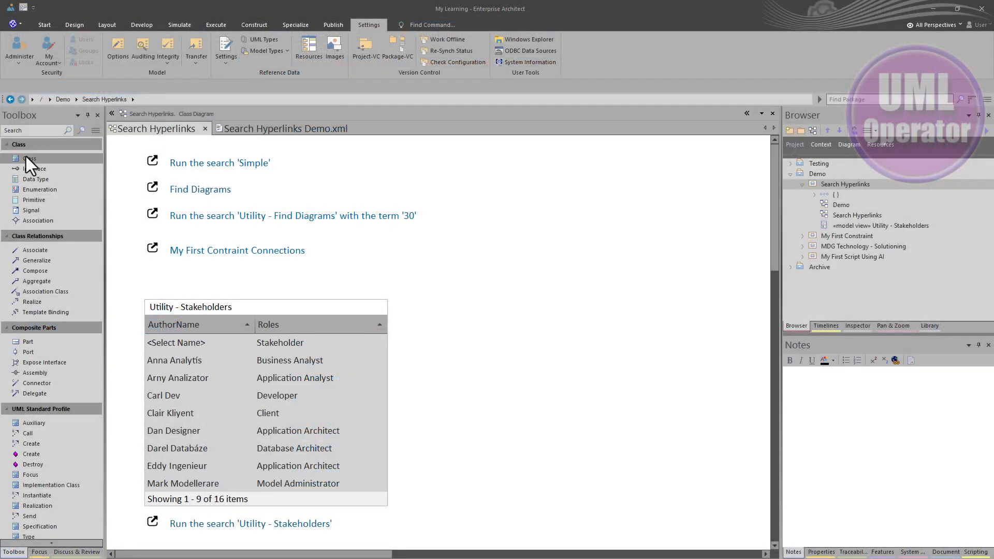
- In Enterprise Architect, add a new class to the empty area beside the hyperlinks on the Search Hyperlinks diagram and save it
{"action": "left_click", "coordinate": [27, 158]}
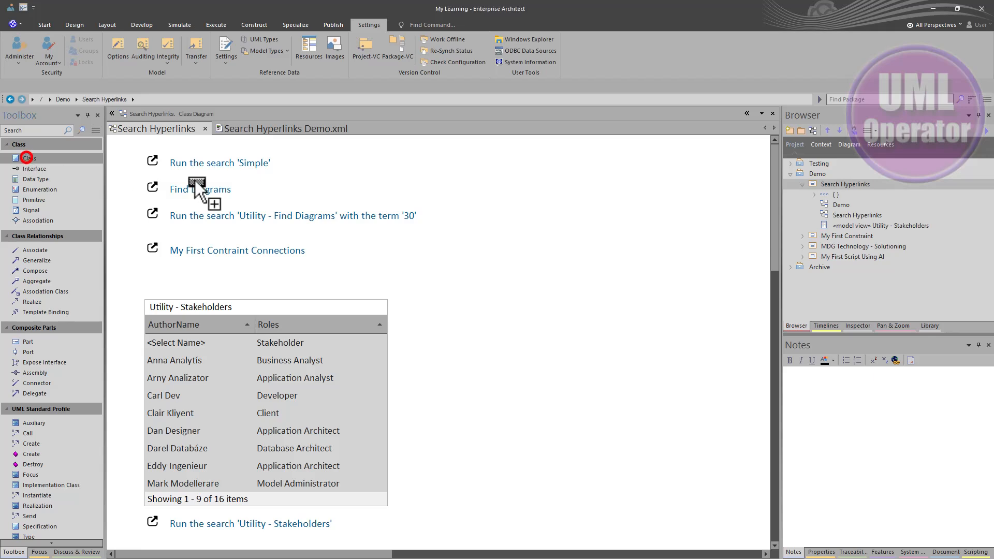
{"action": "left_click", "coordinate": [483, 172]}
{"action": "left_click", "coordinate": [527, 272]}
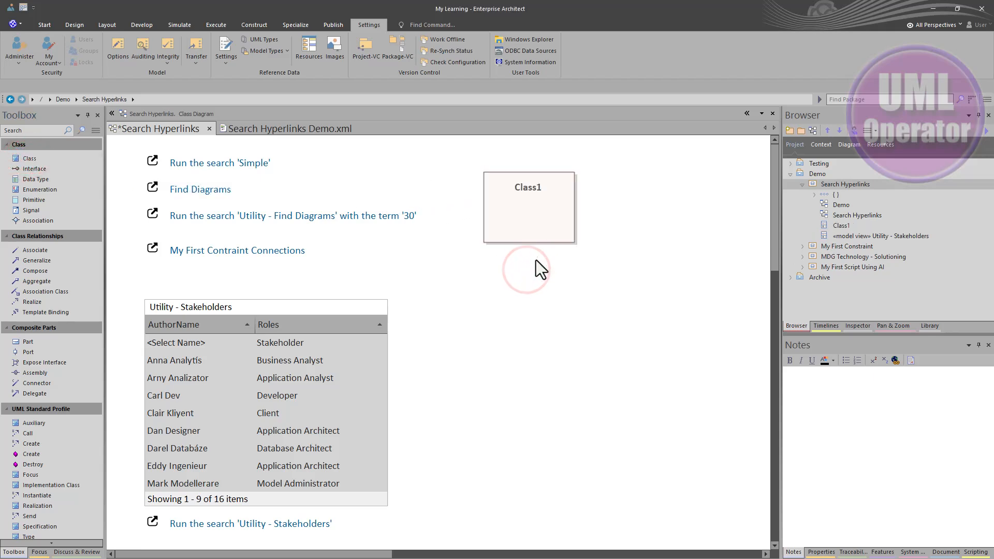
{"action": "key", "text": "ctrl+s"}
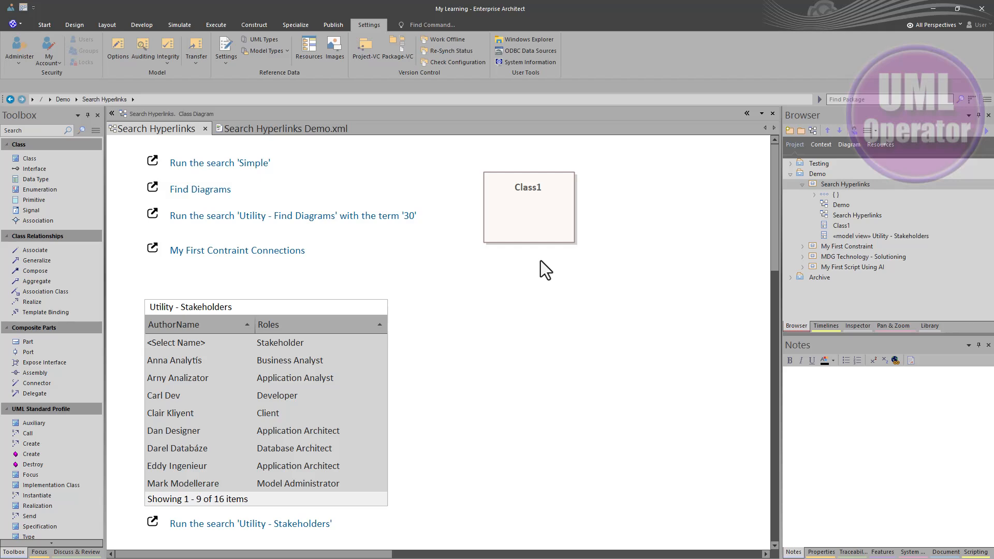
- Create a baseline of the Search Hyperlinks package with version 0.01
{"action": "key", "text": "ctrl+alt+e"}
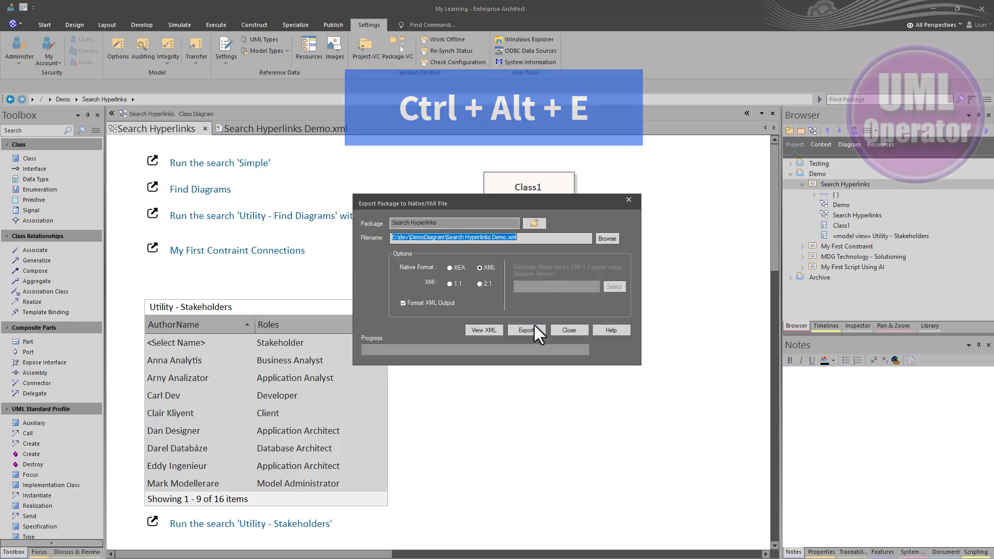
{"action": "left_click", "coordinate": [567, 330]}
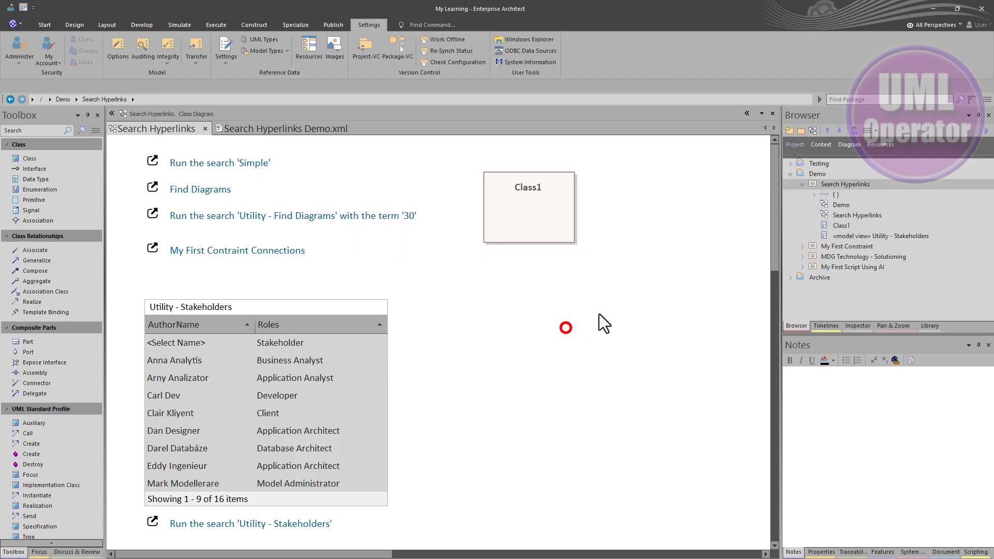
{"action": "left_click", "coordinate": [834, 182]}
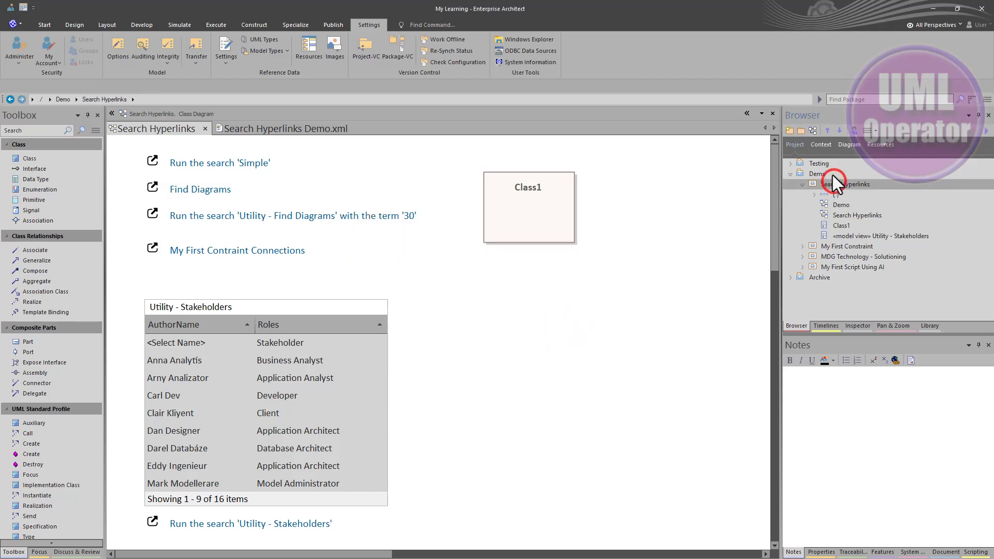
{"action": "key", "text": "ctrl+alt+b"}
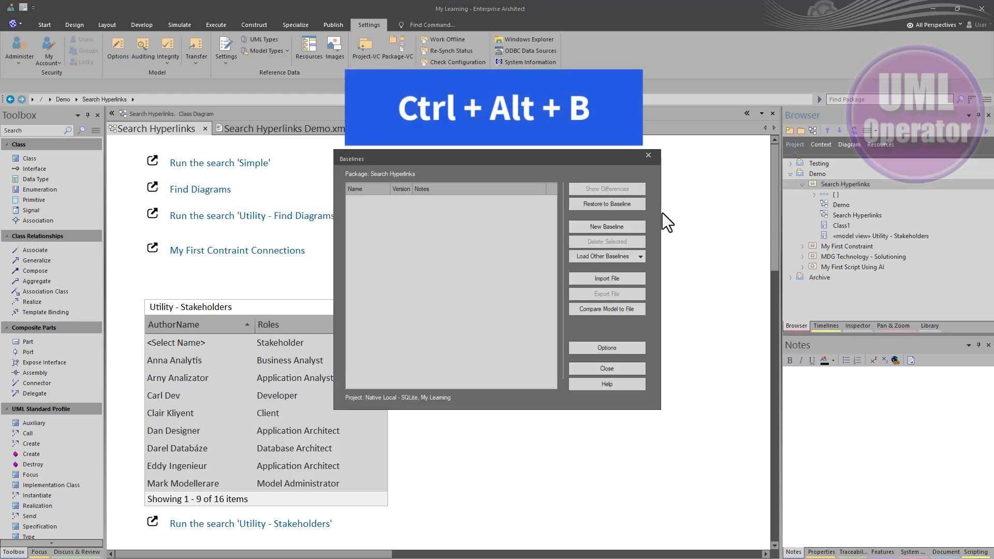
{"action": "left_click", "coordinate": [584, 227]}
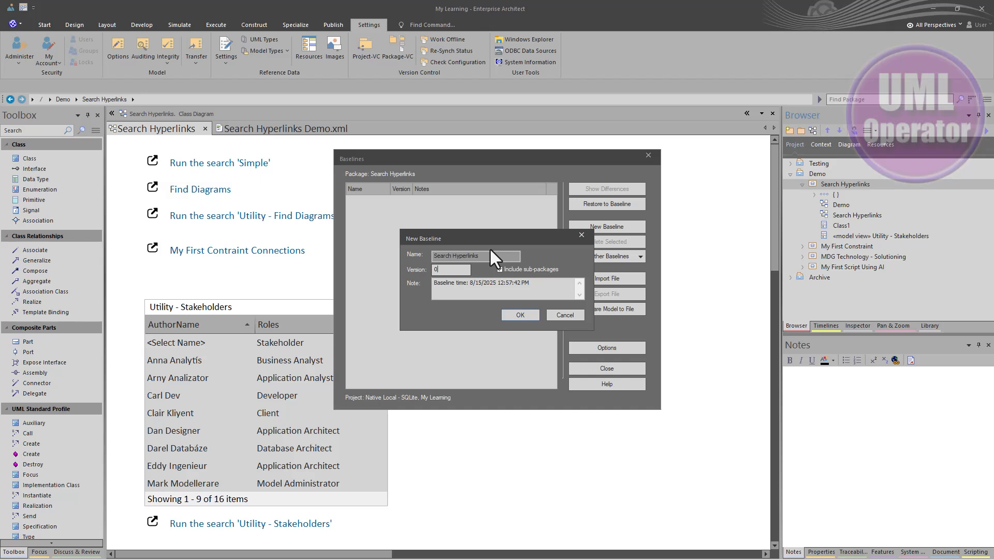
{"action": "type", "text": ".01"}
{"action": "left_click", "coordinate": [520, 315]}
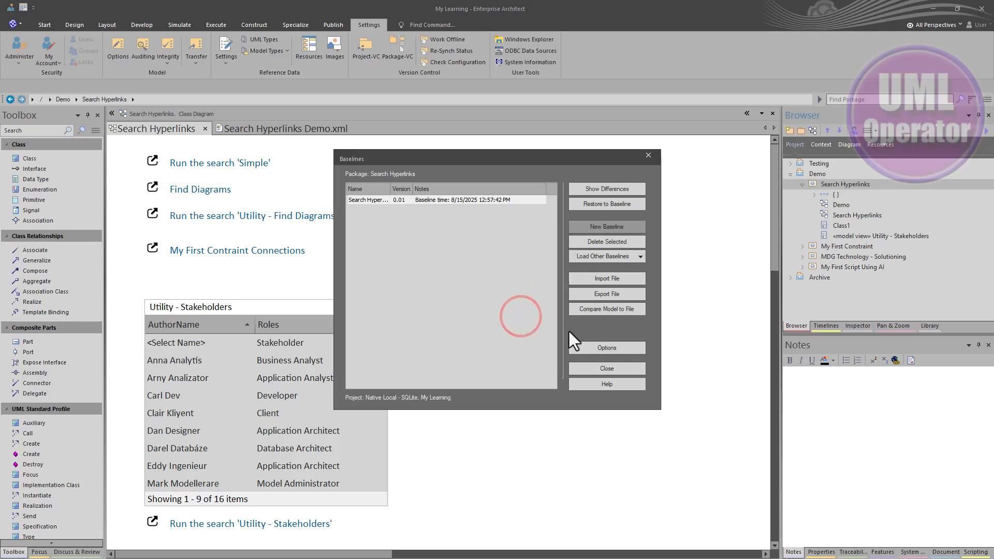
{"action": "left_click", "coordinate": [648, 156]}
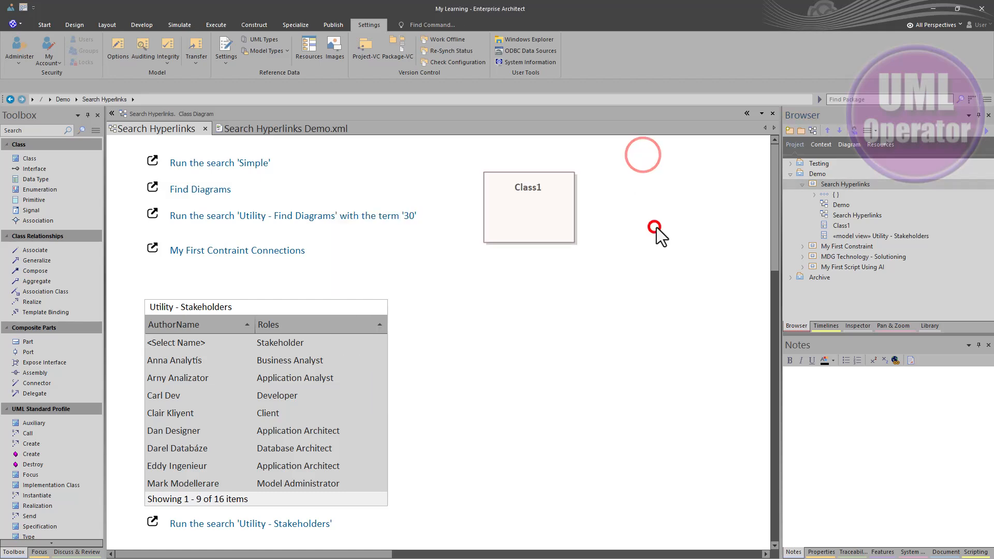
- Export the Search Hyperlinks package in native XML format to E:\dev\DemoDiagram\Search Hyperlinks Demo.xml
{"action": "key", "text": "ctrl+alt+e"}
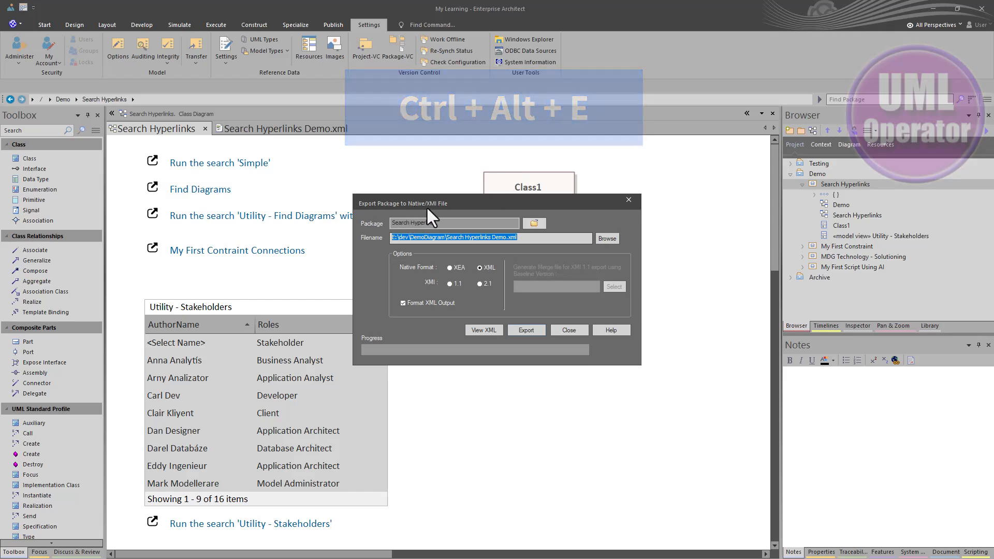
{"action": "left_click", "coordinate": [484, 268]}
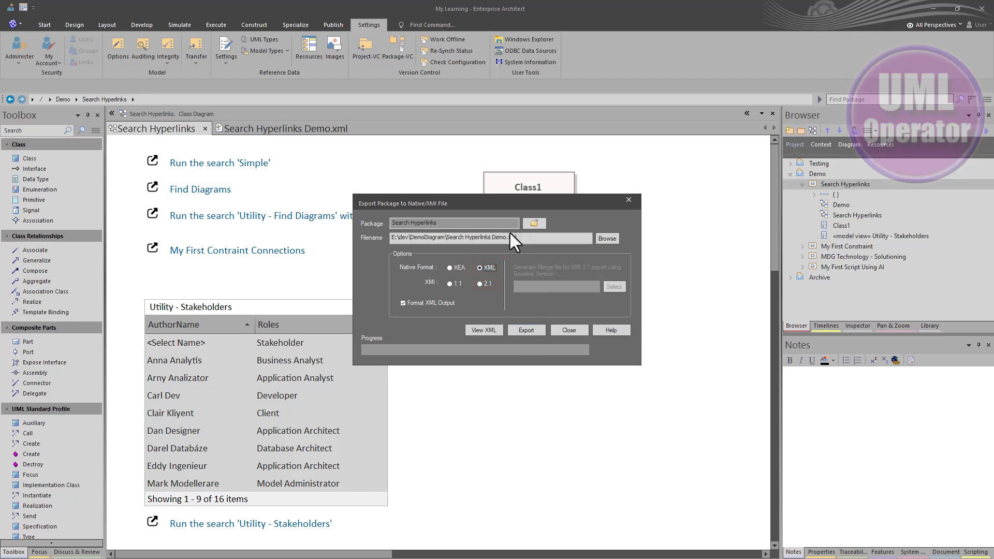
{"action": "left_click", "coordinate": [528, 330]}
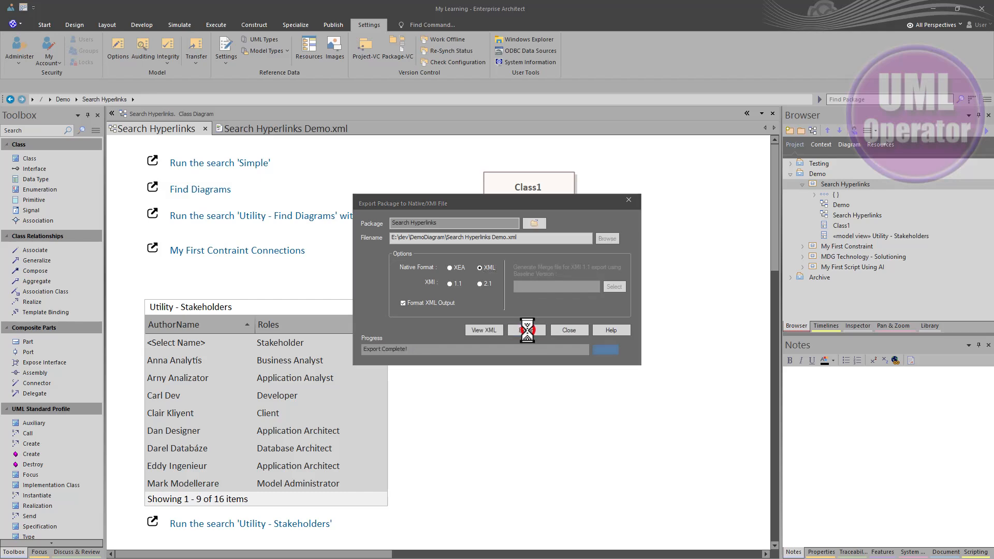
{"action": "left_click", "coordinate": [564, 329]}
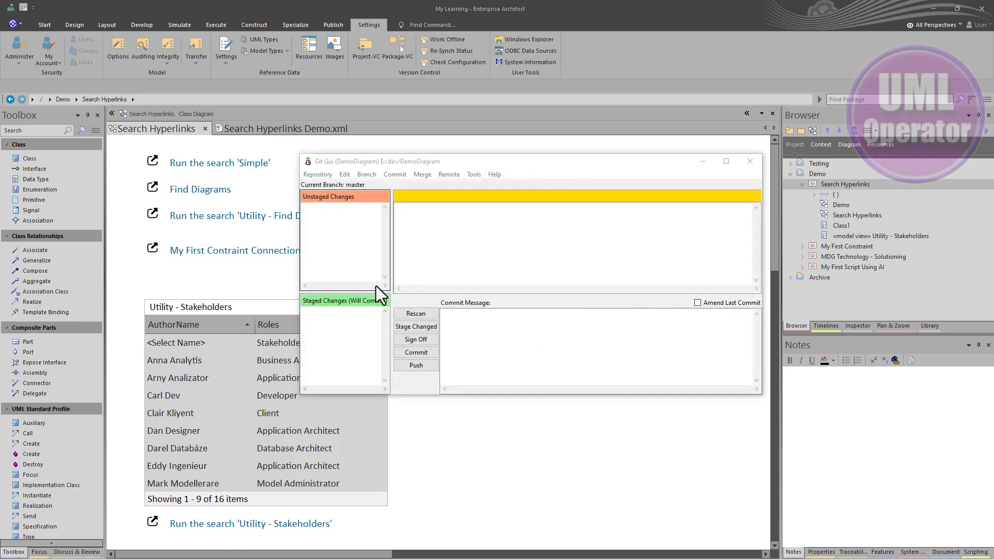
- In Git Gui, rescan the DemoDiagram repository and stage the modified Search Hyperlinks Demo.xml
{"action": "left_click", "coordinate": [416, 314]}
{"action": "left_click", "coordinate": [374, 206]}
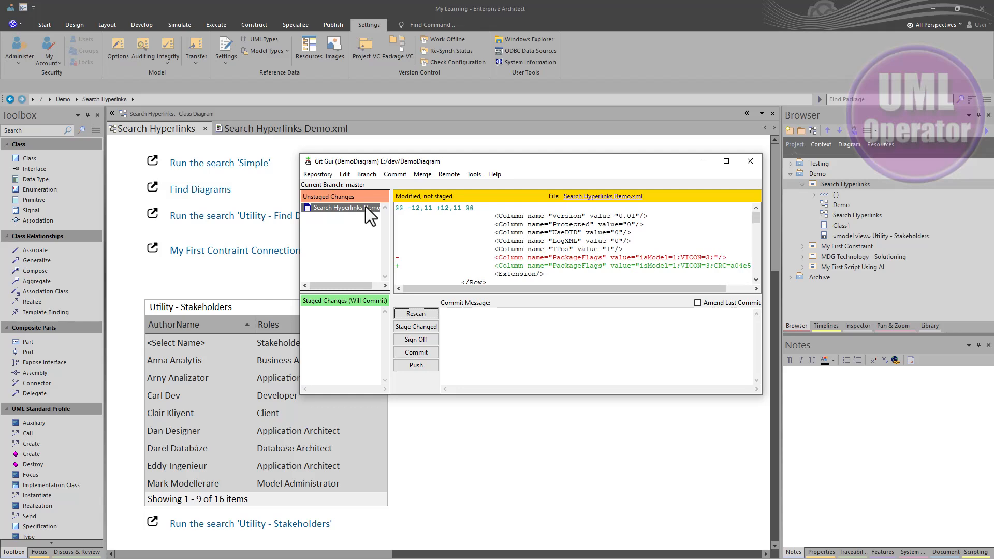
{"action": "left_click", "coordinate": [415, 328]}
{"action": "key", "text": "Return"}
{"action": "left_click", "coordinate": [346, 311]}
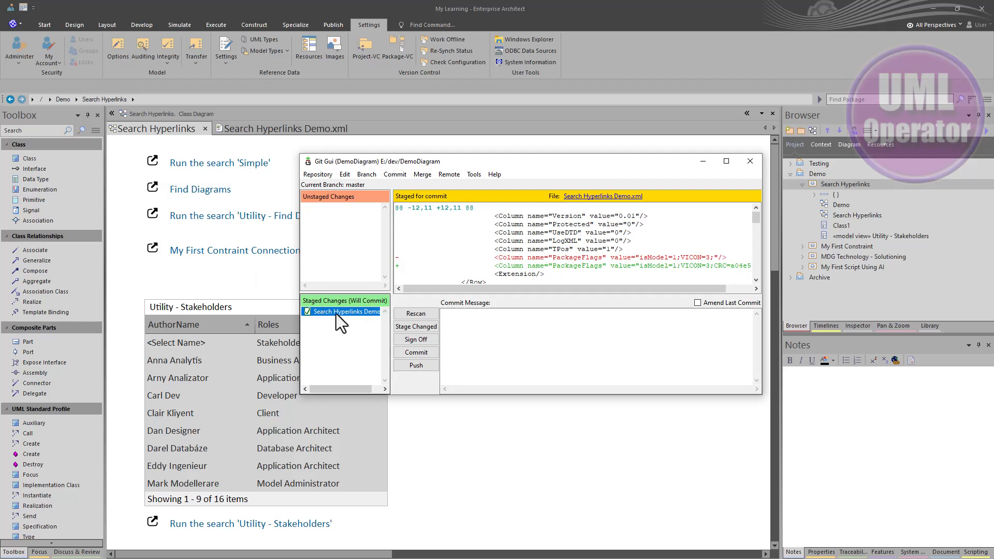
- Commit the staged XML file with the message "Added Class 1"
{"action": "left_click", "coordinate": [494, 312]}
{"action": "type", "text": "added Cla"}
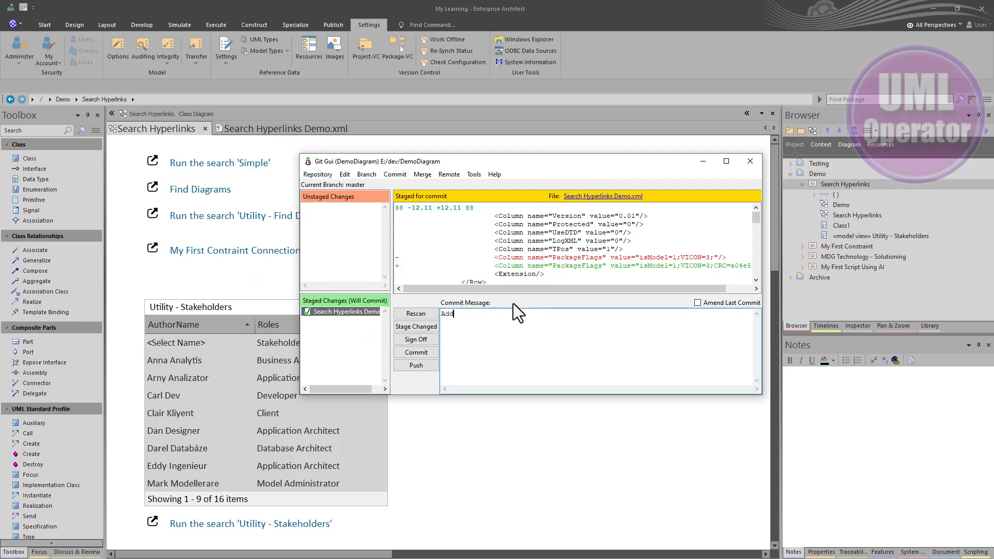
{"action": "type", "text": "ss 1"}
{"action": "key", "text": "ctrl+Return"}
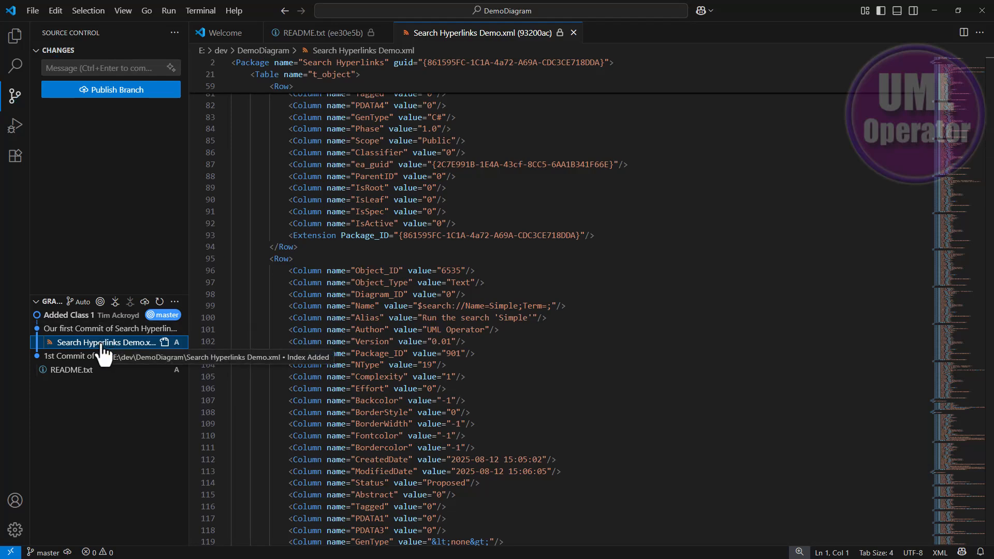
- In Visual Studio Code, open Search Hyperlinks Demo.xml from the "Added Class 1" commit and examine its differences from the previous version
{"action": "left_click", "coordinate": [103, 343]}
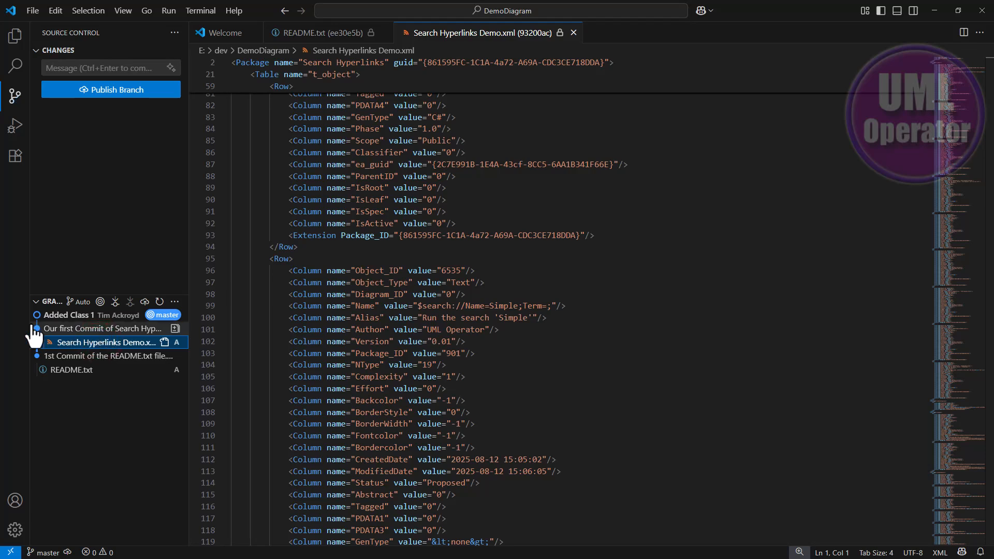
{"action": "left_click", "coordinate": [81, 320]}
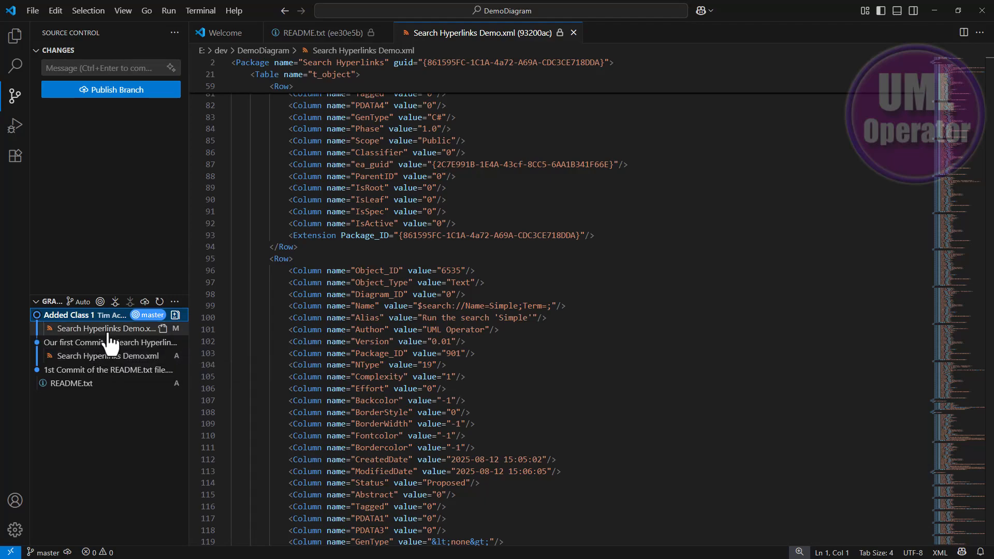
{"action": "left_click", "coordinate": [106, 328]}
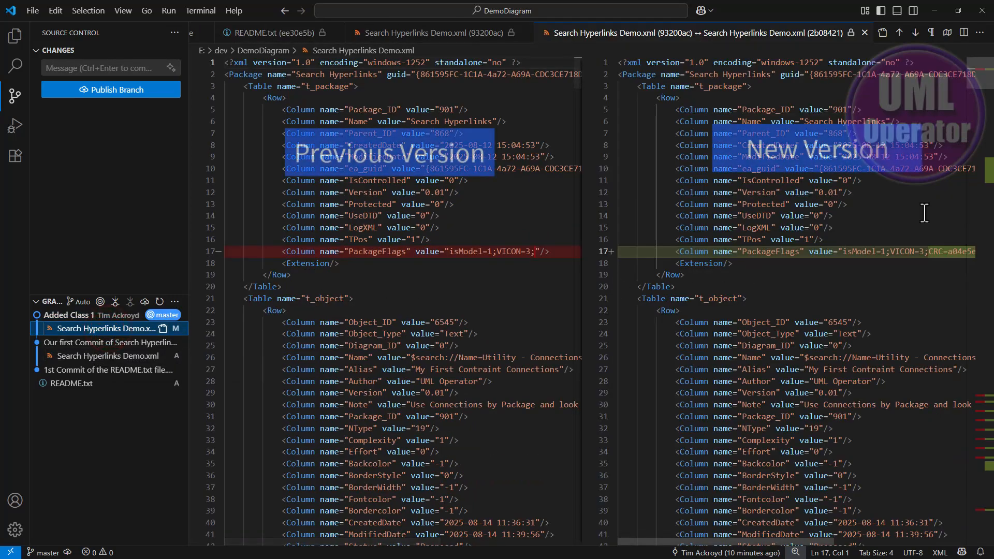
{"action": "left_click", "coordinate": [986, 173]}
{"action": "left_click_drag", "start_coordinate": [993, 194], "coordinate": [990, 169]}
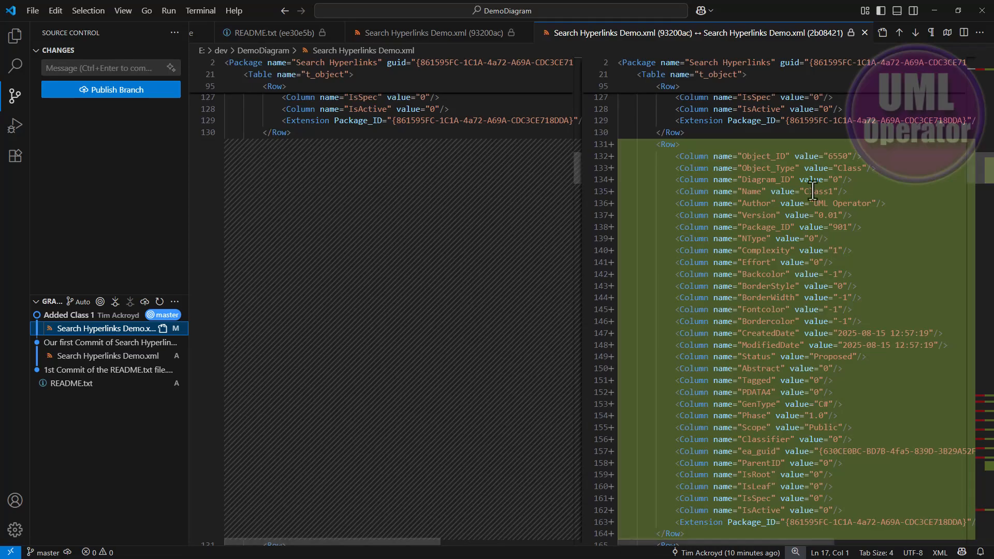
{"action": "left_click", "coordinate": [984, 175]}
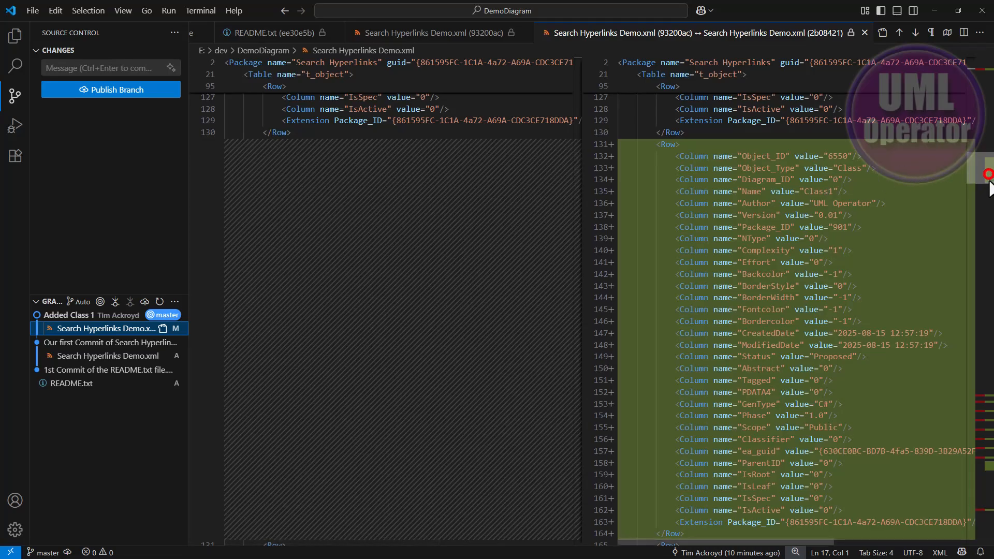
{"action": "left_click_drag", "start_coordinate": [993, 211], "coordinate": [991, 479]}
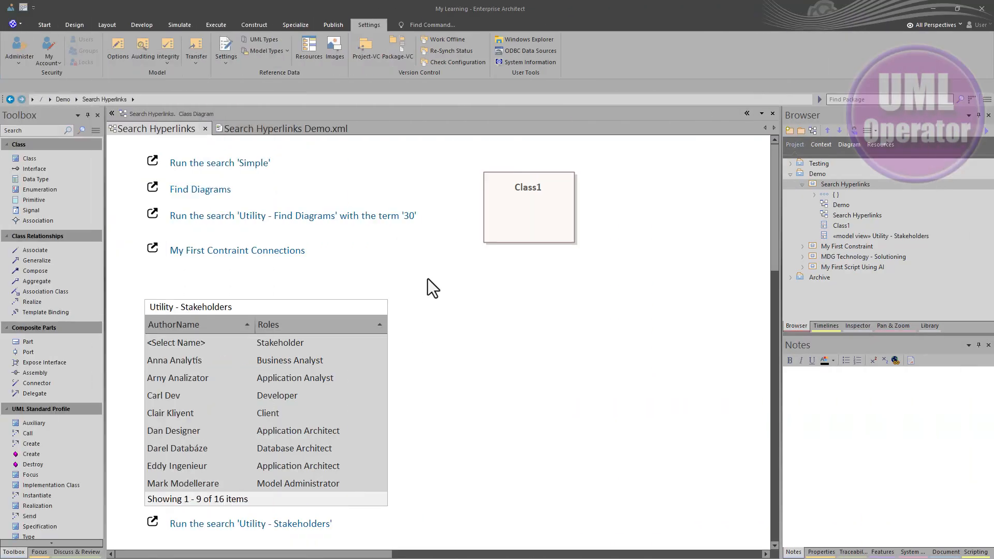
- In Enterprise Architect, add two new classes below Class1 on the Search Hyperlinks diagram, one beneath the other
{"action": "mouse_move", "coordinate": [58, 160]}
{"action": "left_mouse_down"}
{"action": "mouse_move", "coordinate": [534, 243]}
{"action": "mouse_move", "coordinate": [517, 262]}
{"action": "left_mouse_up"}
{"action": "left_click", "coordinate": [495, 374]}
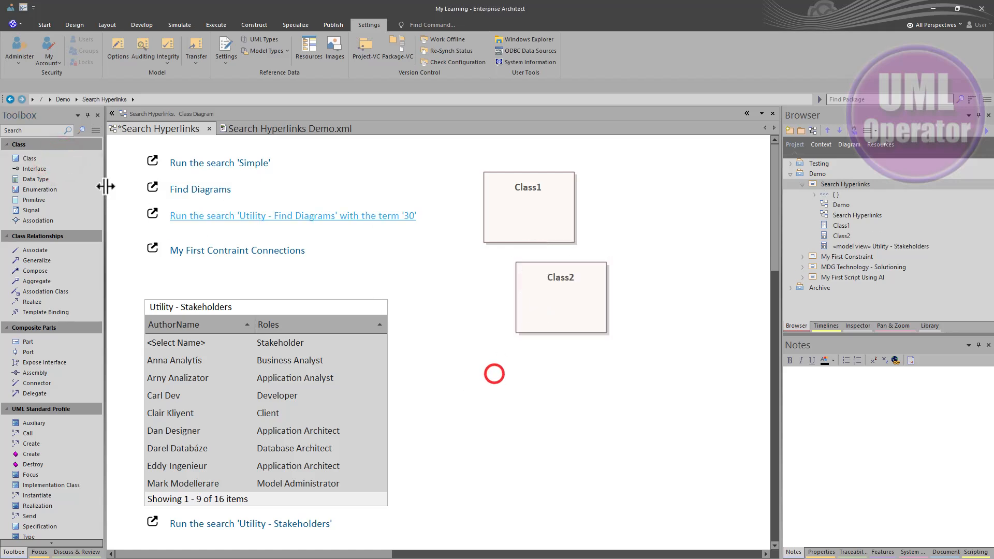
{"action": "left_click_drag", "start_coordinate": [48, 155], "coordinate": [510, 374]}
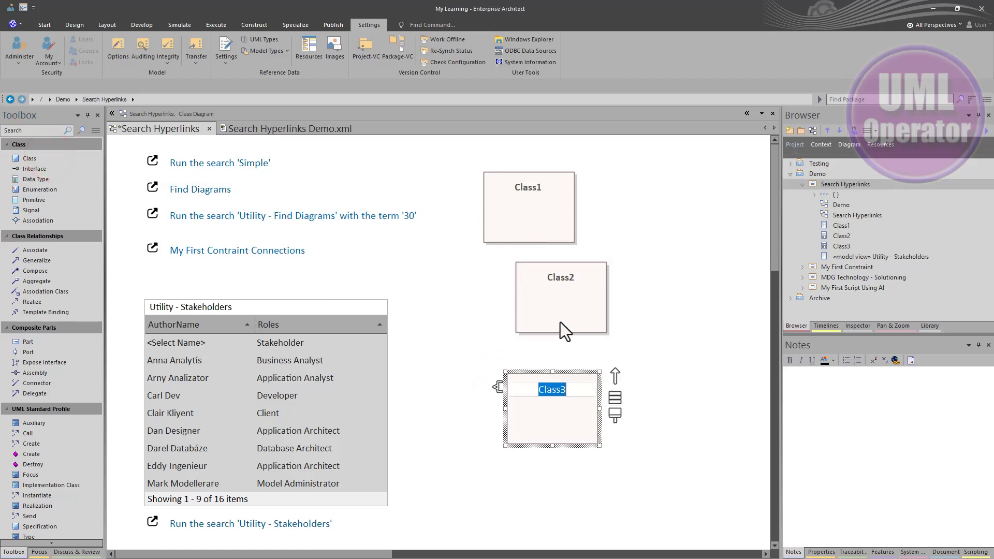
- Connect Class2 to Class3 with an Association and save the diagram
{"action": "left_click", "coordinate": [568, 304]}
{"action": "left_click_drag", "start_coordinate": [623, 266], "coordinate": [554, 390]}
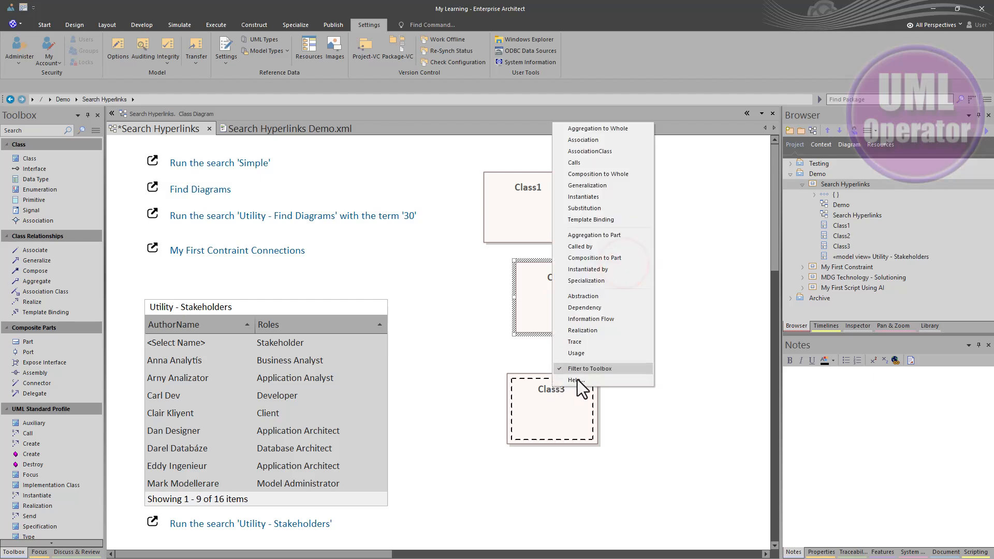
{"action": "left_click", "coordinate": [582, 145]}
{"action": "left_click", "coordinate": [629, 271]}
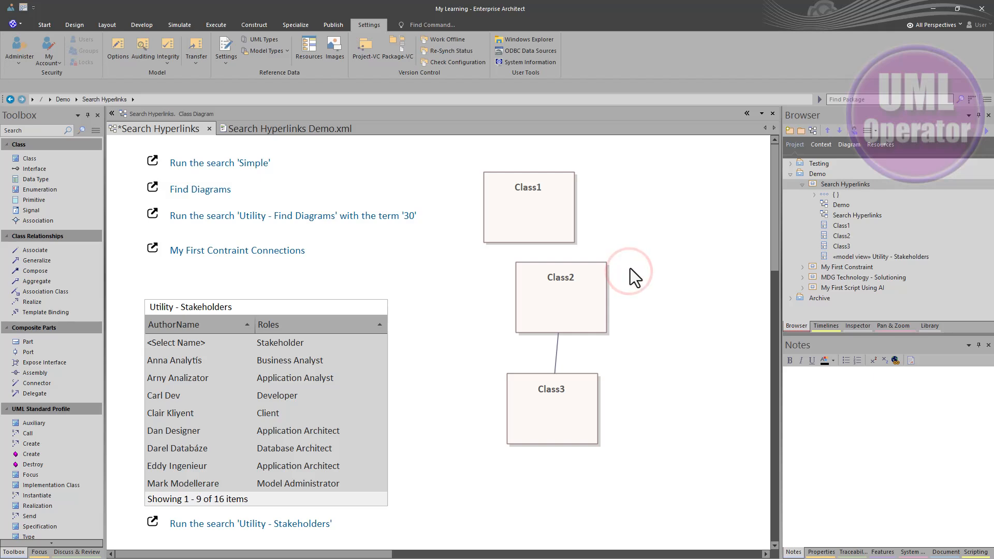
{"action": "key", "text": "ctrl+s"}
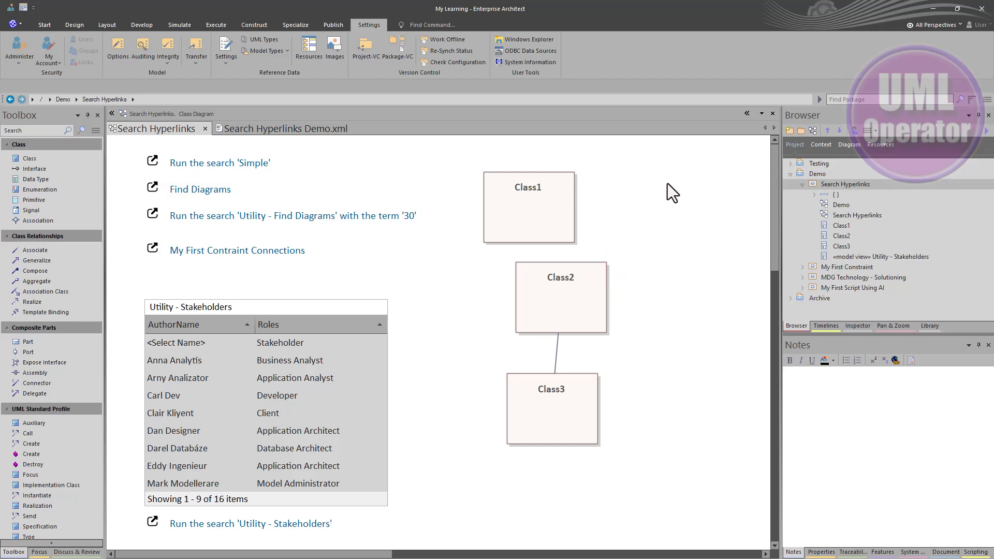
- Re-export the Search Hyperlinks package with its new classes as XML, overwriting Search Hyperlinks Demo.xml in E:\dev\DemoDiagram
{"action": "key", "text": "ctrl+alt+e"}
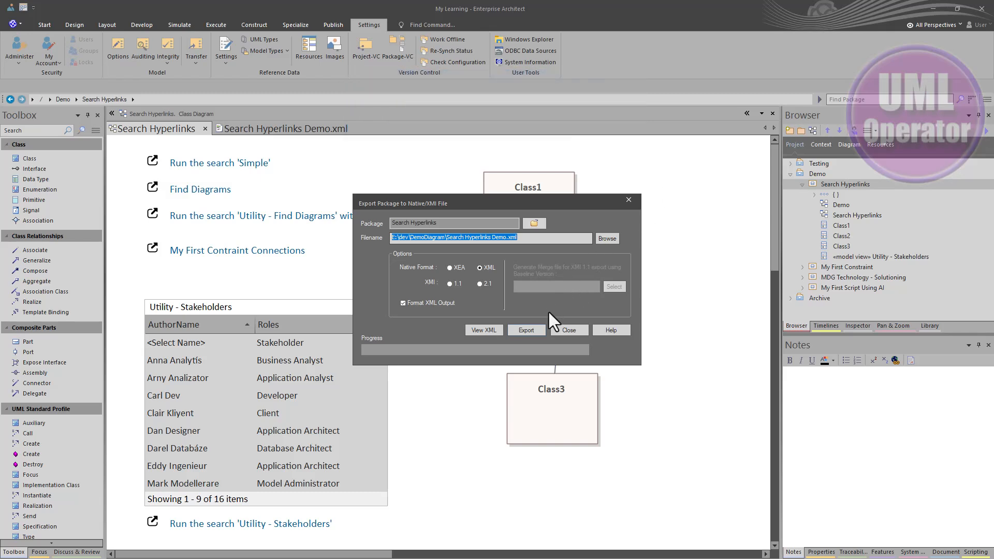
{"action": "left_click", "coordinate": [527, 331]}
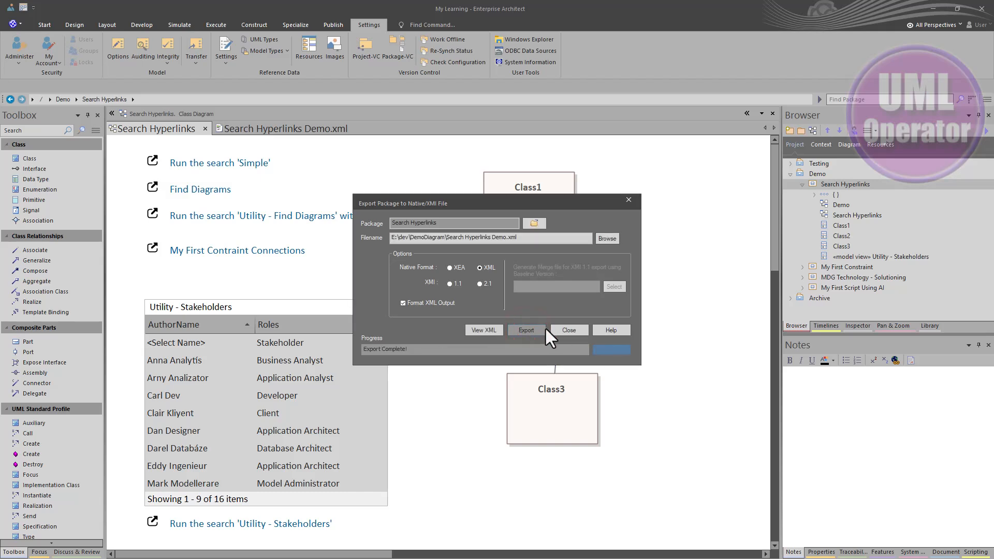
{"action": "left_click", "coordinate": [568, 330]}
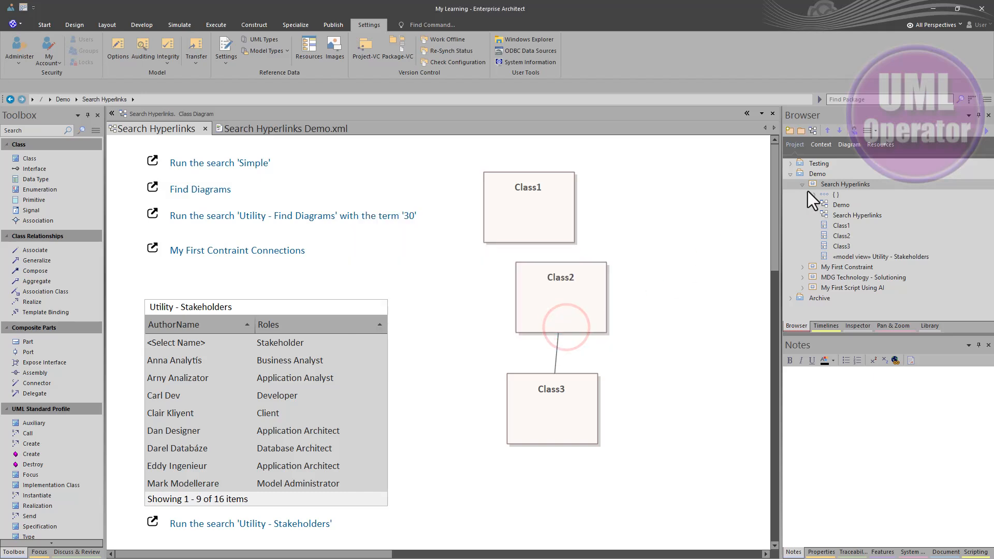
- Create a new baseline of the Search Hyperlinks package with version 0.02
{"action": "left_click", "coordinate": [813, 185]}
{"action": "key", "text": "ctrl+alt+b"}
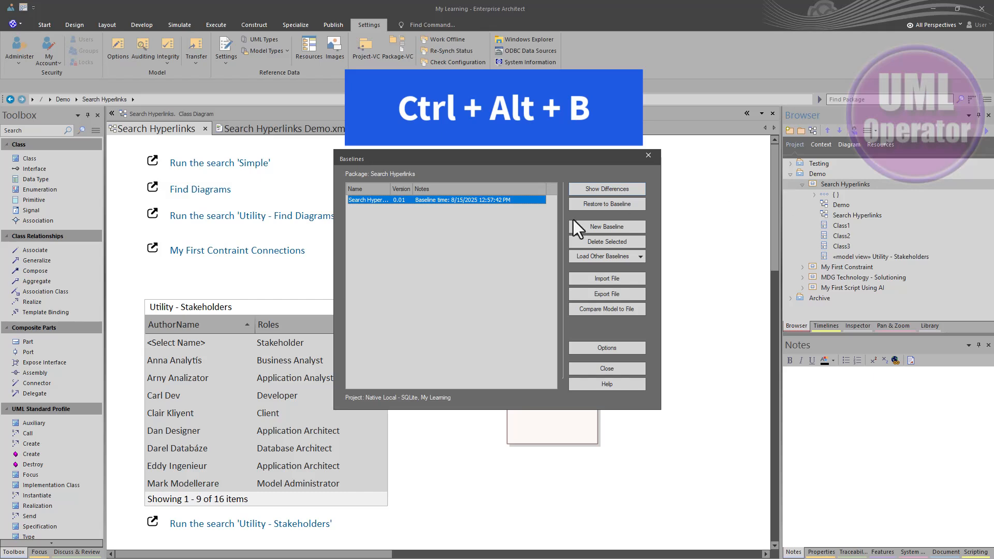
{"action": "left_click", "coordinate": [605, 227]}
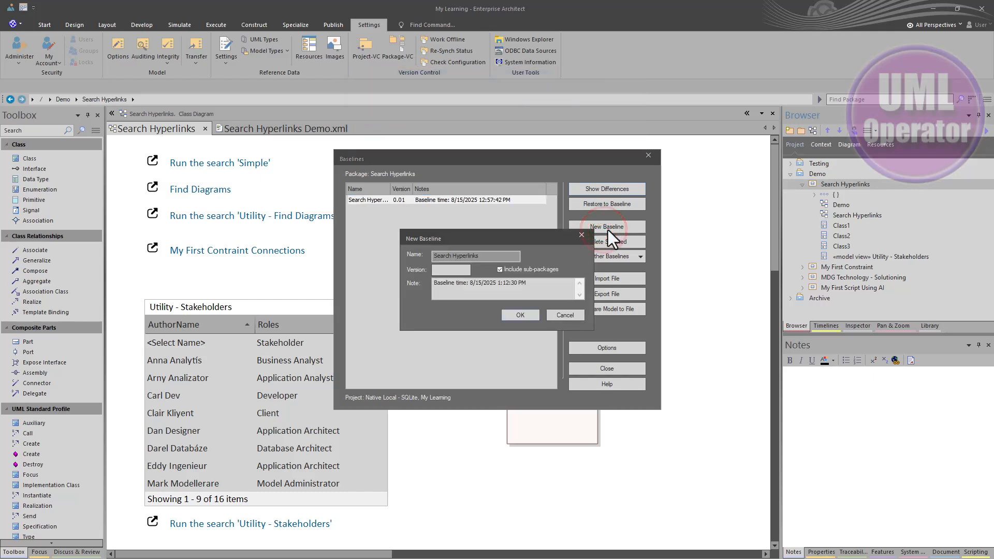
{"action": "type", "text": "0.02"}
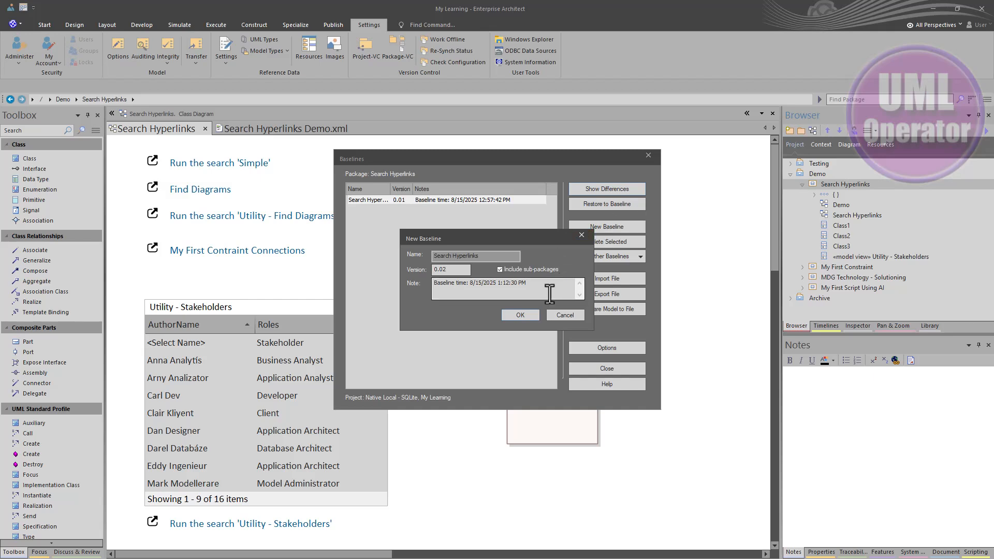
{"action": "left_click", "coordinate": [521, 315]}
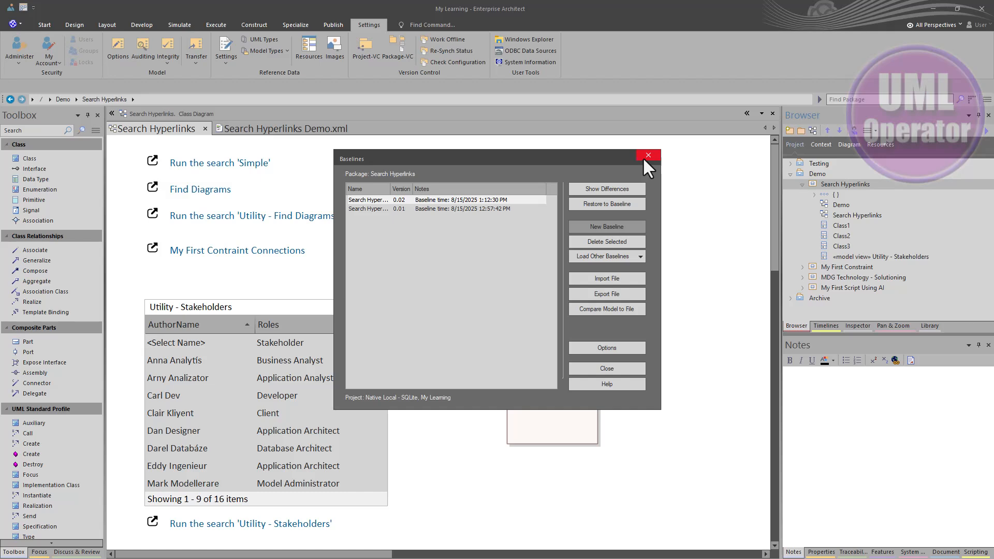
{"action": "left_click", "coordinate": [611, 368]}
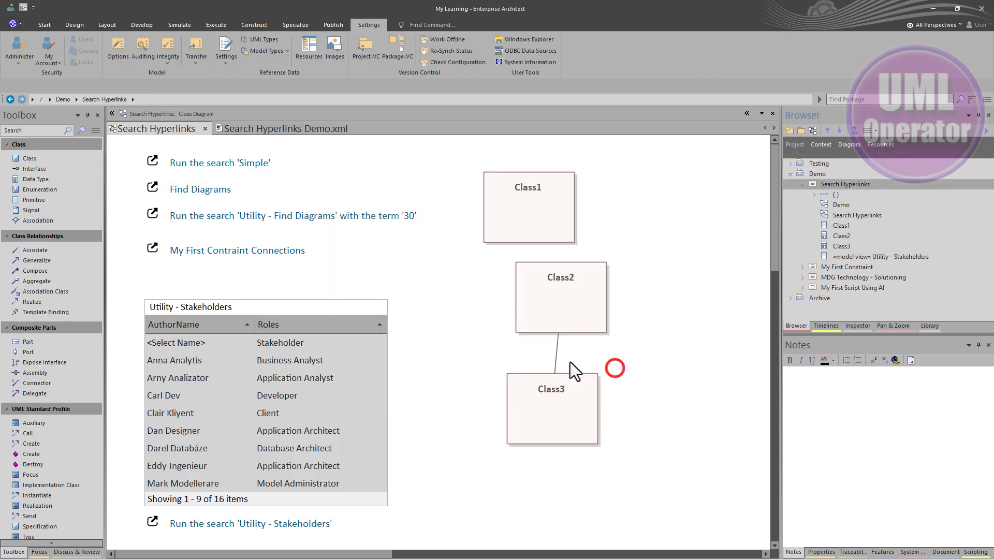
{"action": "left_click", "coordinate": [477, 337]}
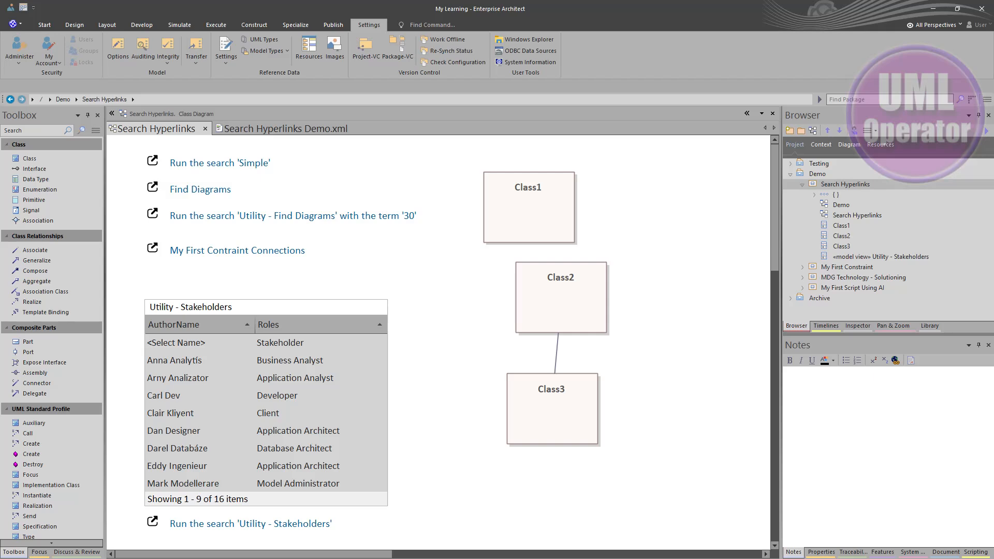
- Switch to Git Gui, rescan the repository, stage the re-exported Search Hyperlinks Demo.xml and view its staged changes
{"action": "left_click_drag", "start_coordinate": [0, 191], "coordinate": [545, 157]}
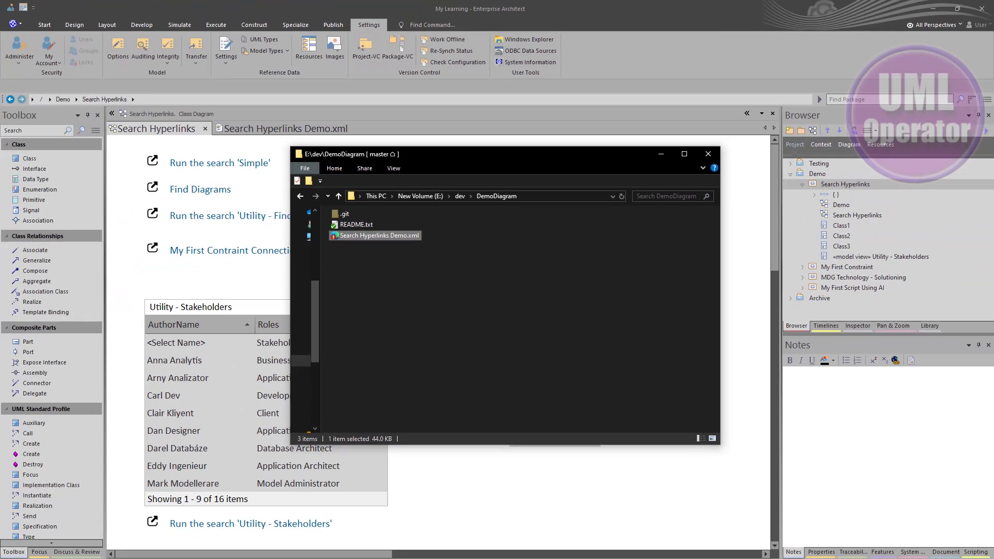
{"action": "key", "text": "alt+Tab"}
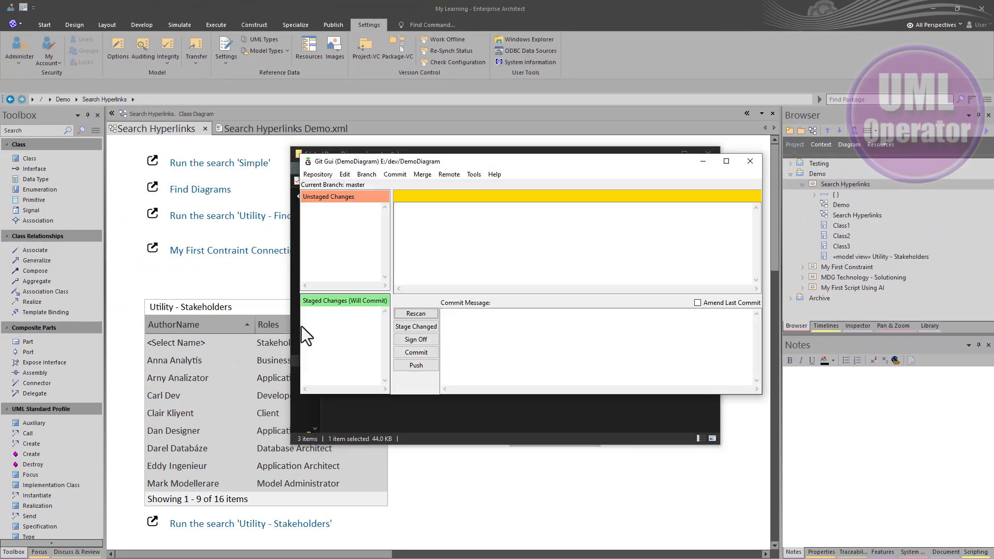
{"action": "left_click", "coordinate": [414, 314]}
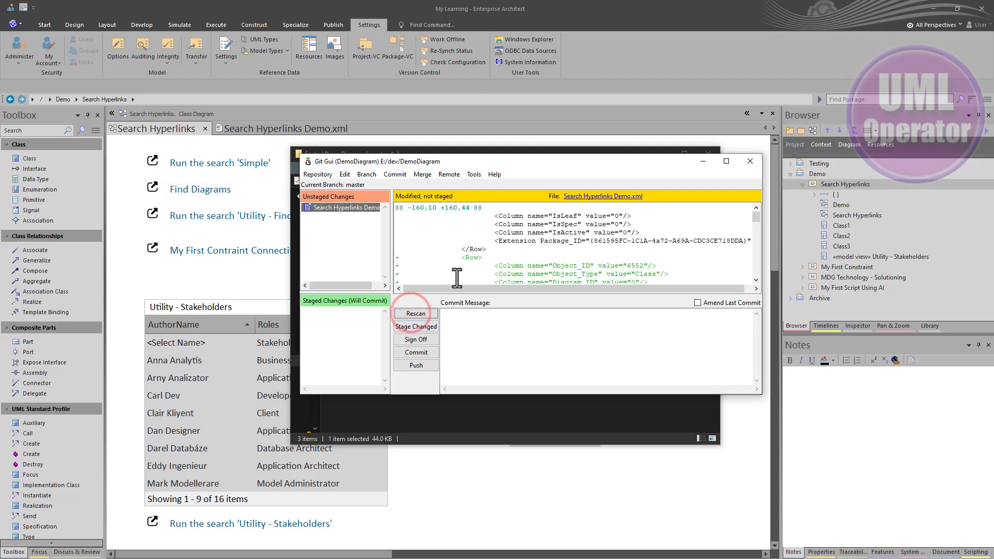
{"action": "left_click", "coordinate": [319, 207]}
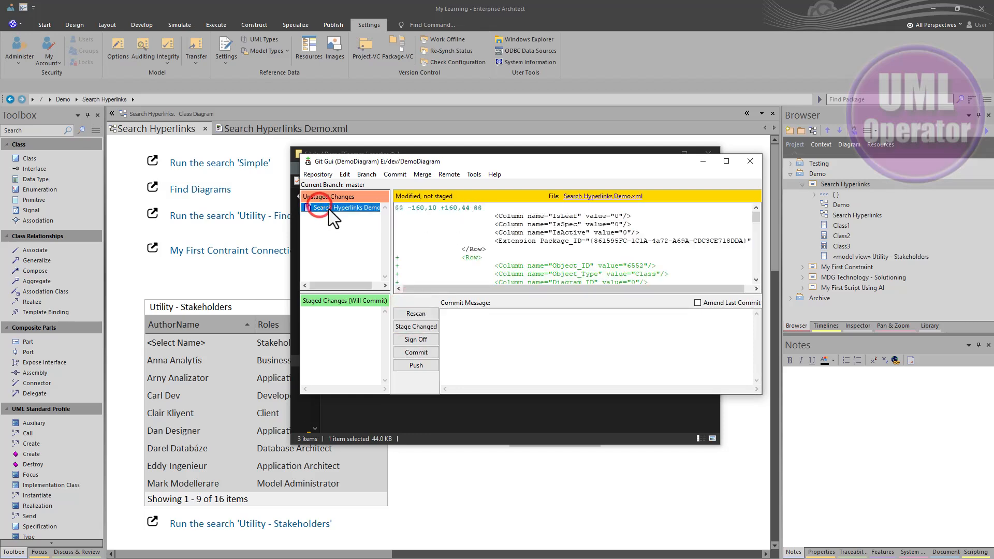
{"action": "left_click", "coordinate": [427, 327]}
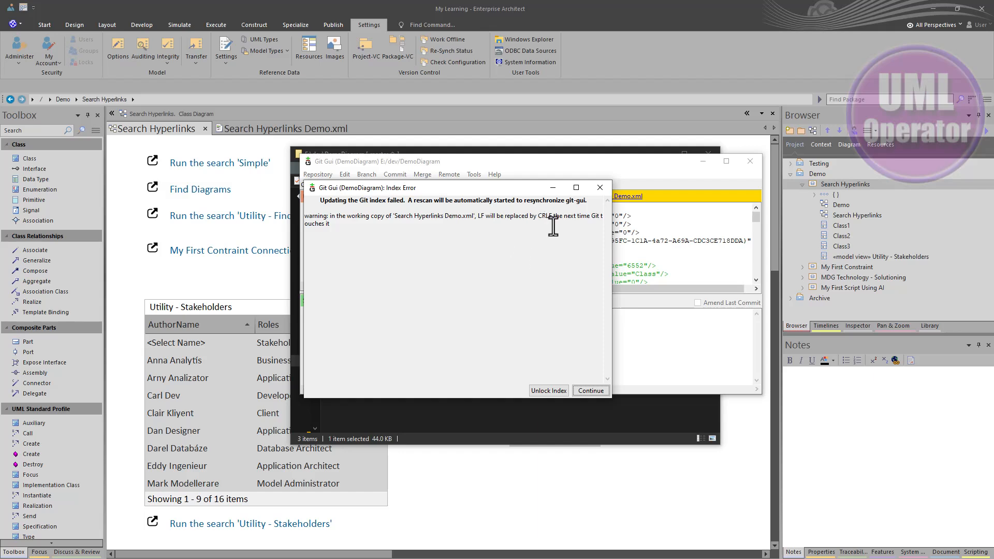
{"action": "left_click", "coordinate": [583, 389]}
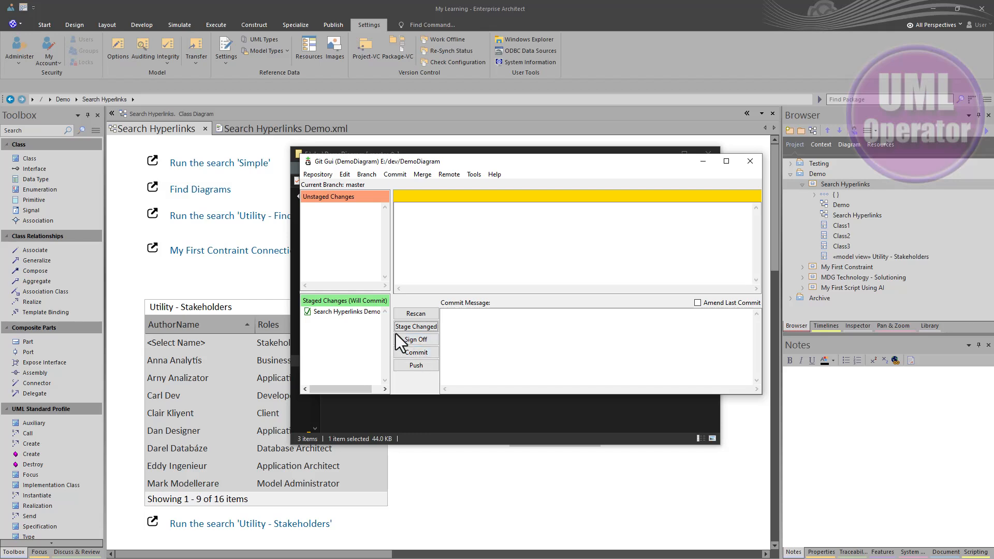
{"action": "left_click", "coordinate": [358, 313]}
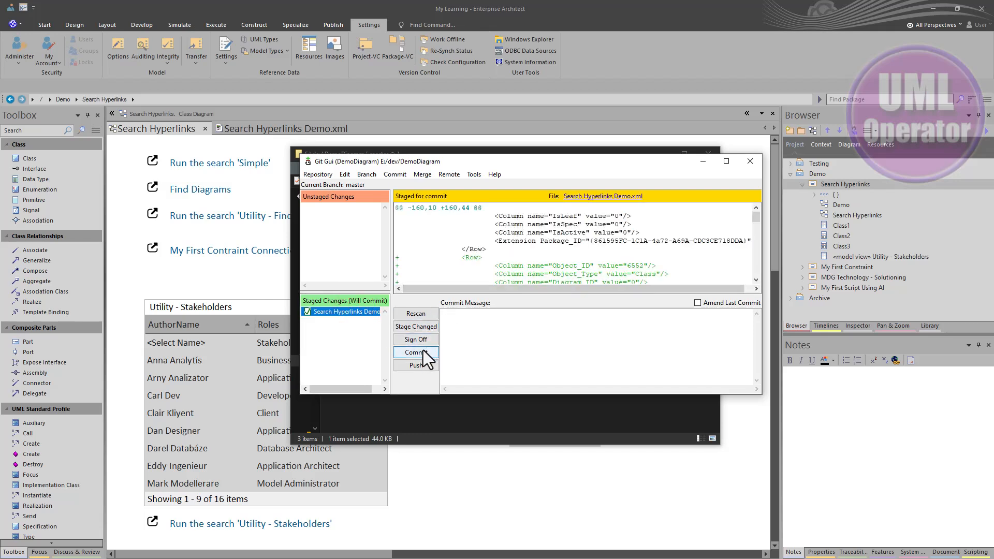
- Commit the staged Search Hyperlinks Demo.xml with the commit message "Version 0.02"
{"action": "left_click", "coordinate": [469, 334]}
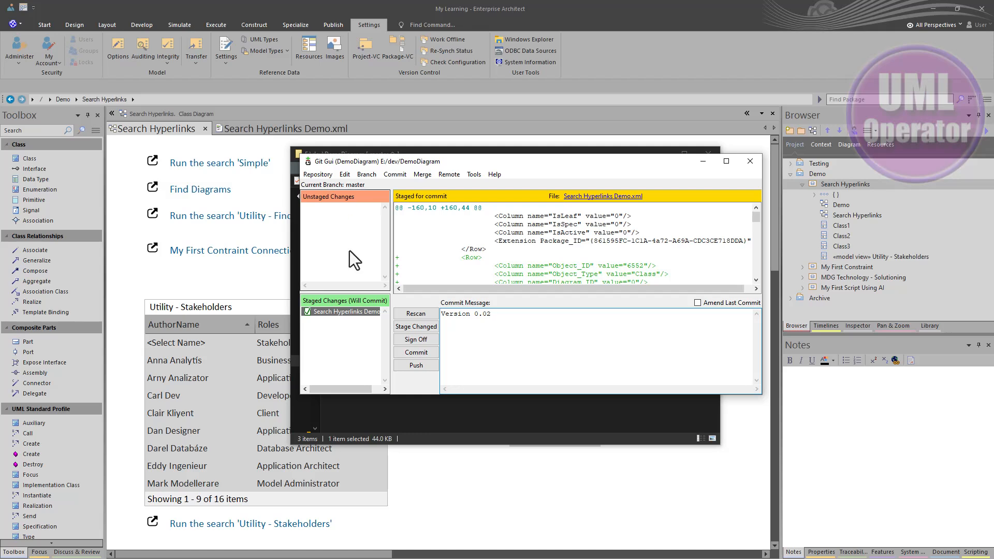
{"action": "left_click", "coordinate": [421, 352]}
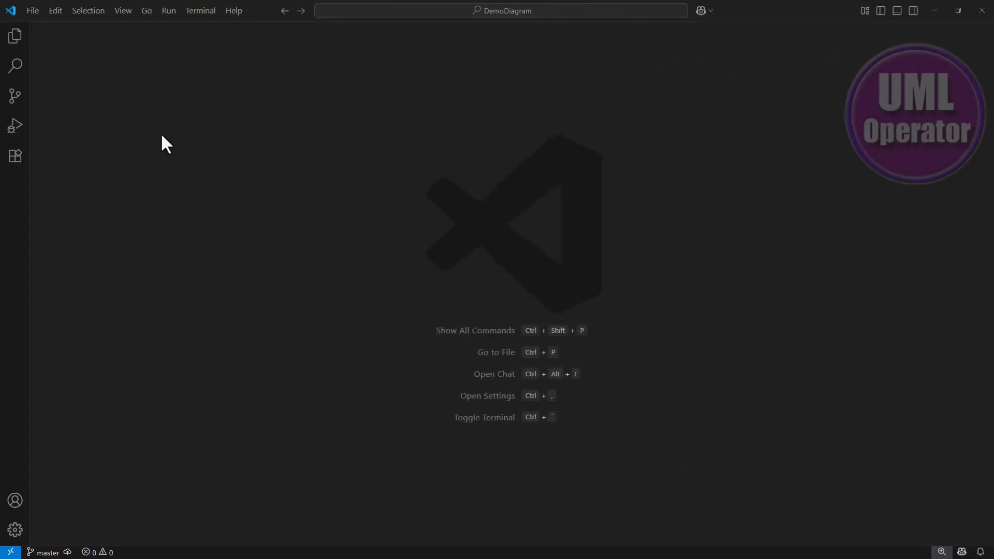
- In Visual Studio Code, open Search Hyperlinks Demo.xml from the DemoDiagram folder and show the repository's commit graph
{"action": "left_click", "coordinate": [19, 43]}
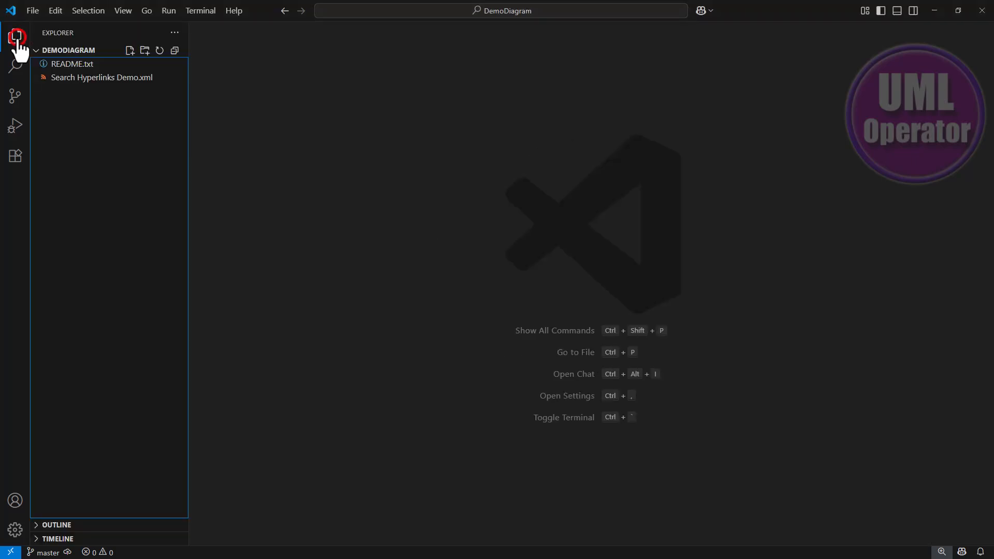
{"action": "left_click", "coordinate": [74, 79]}
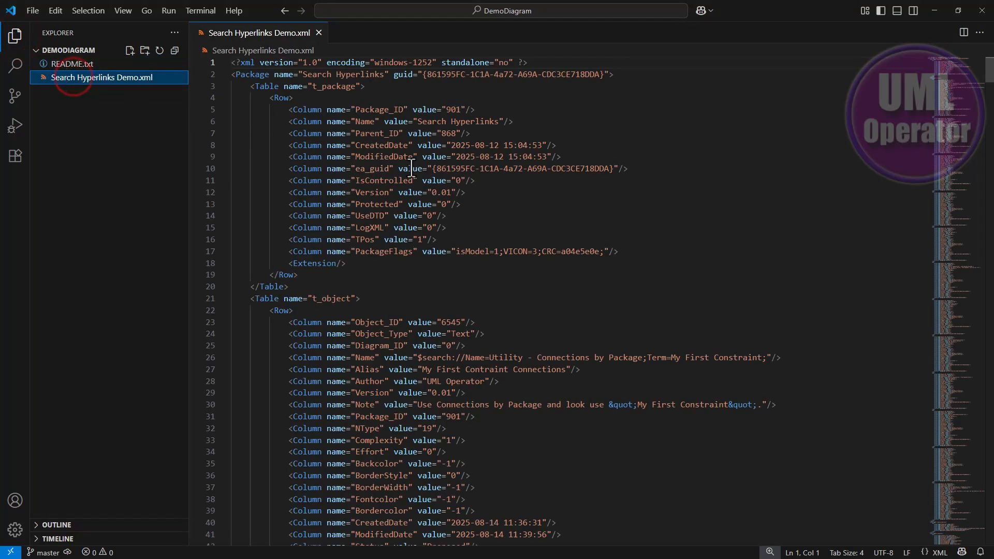
{"action": "left_click", "coordinate": [18, 103]}
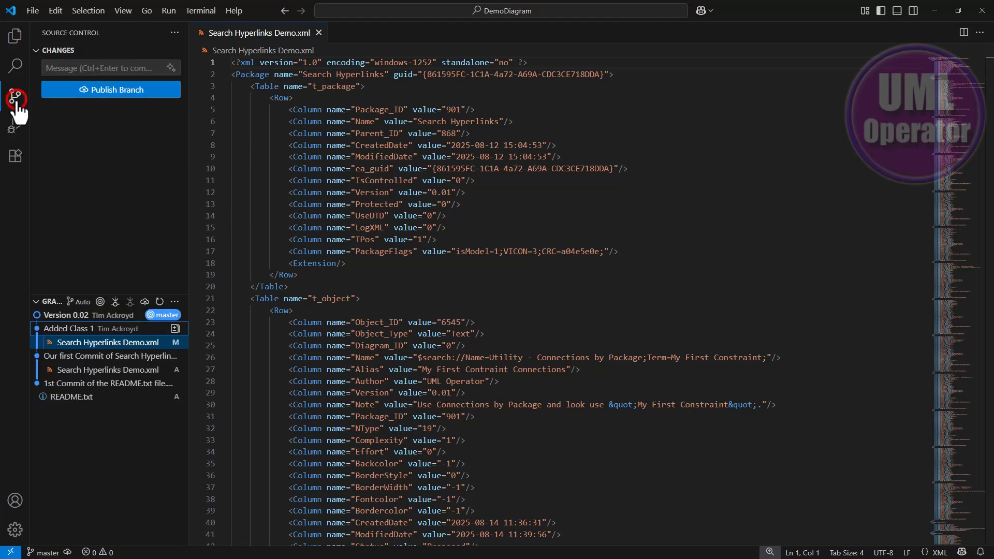
{"action": "mouse_move", "coordinate": [83, 333]}
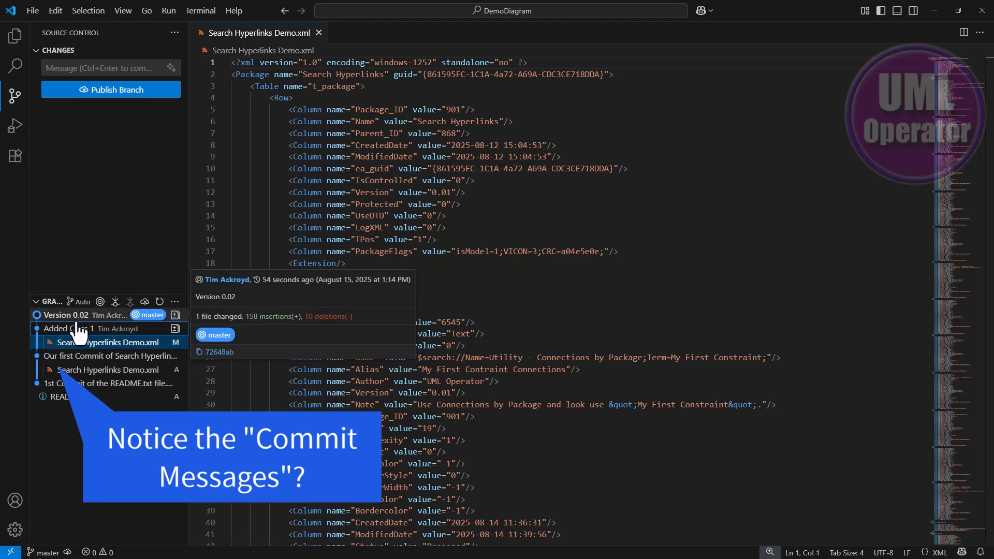
- Expand the Version 0.02 commit and examine its side-by-side differences for Search Hyperlinks Demo.xml
{"action": "left_click", "coordinate": [75, 328]}
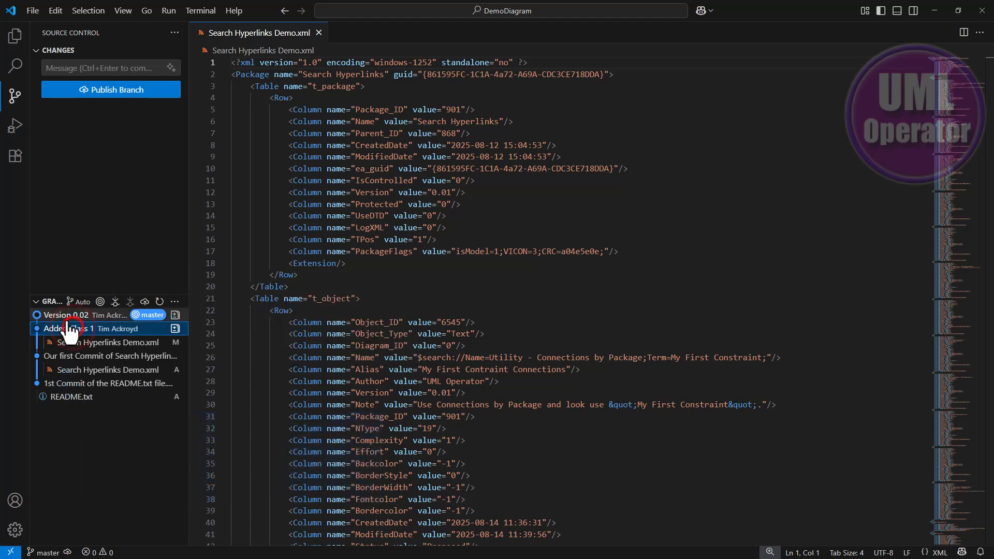
{"action": "left_click", "coordinate": [70, 316]}
{"action": "left_click", "coordinate": [71, 332]}
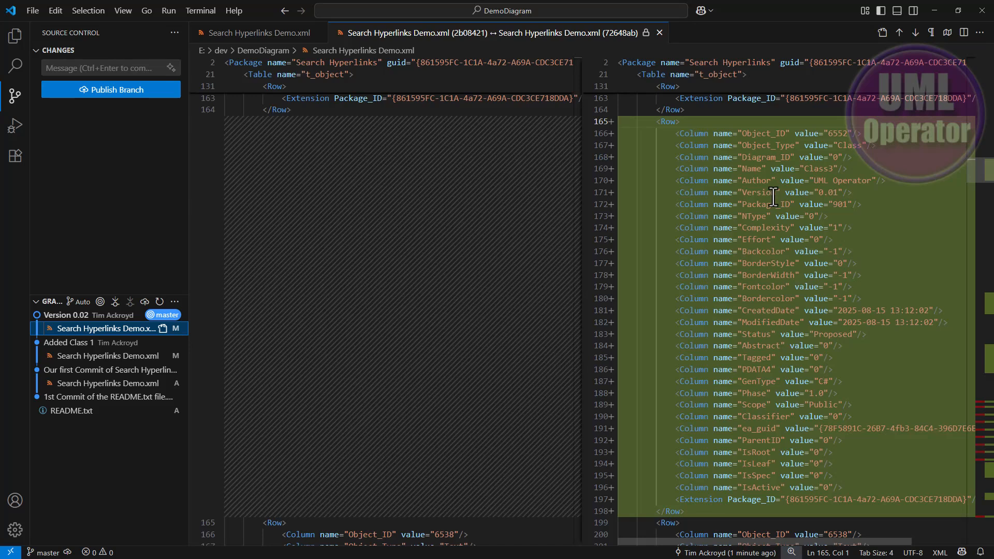
{"action": "scroll", "coordinate": [773, 197], "scroll_direction": "down", "scroll_amount": 3}
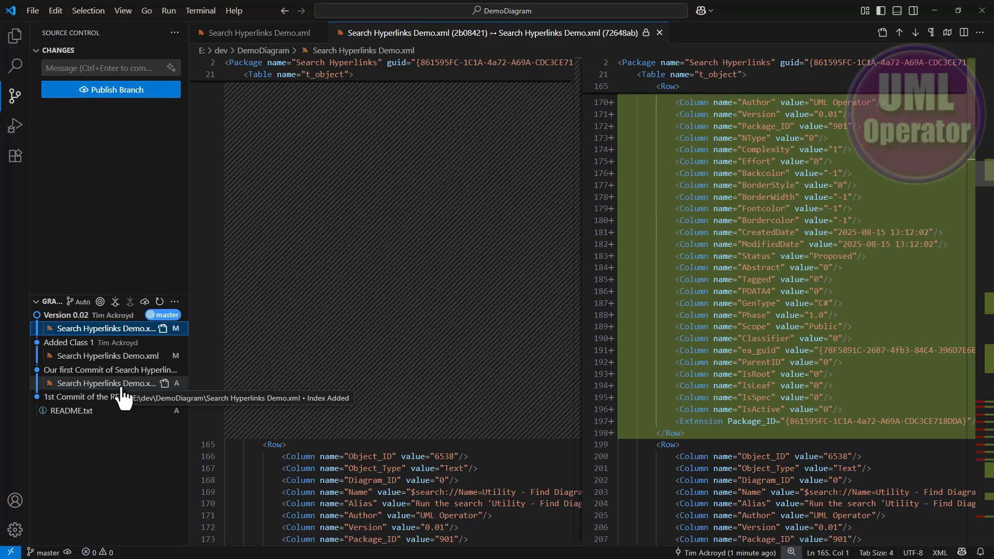
- View the Added Class 1 commit's changes to the XML file and review the Version 0.02 differences through the whole file
{"action": "left_click", "coordinate": [106, 357]}
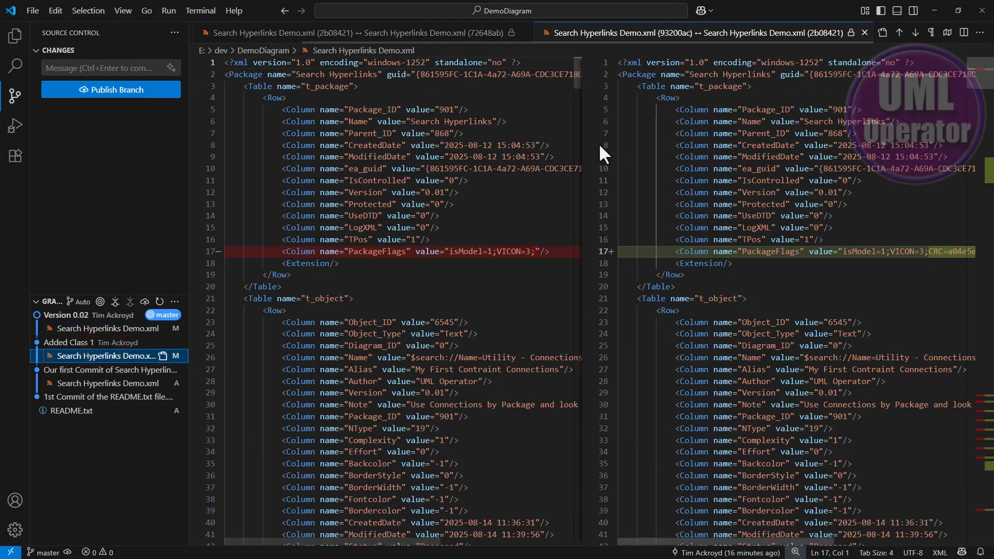
{"action": "left_click", "coordinate": [91, 328]}
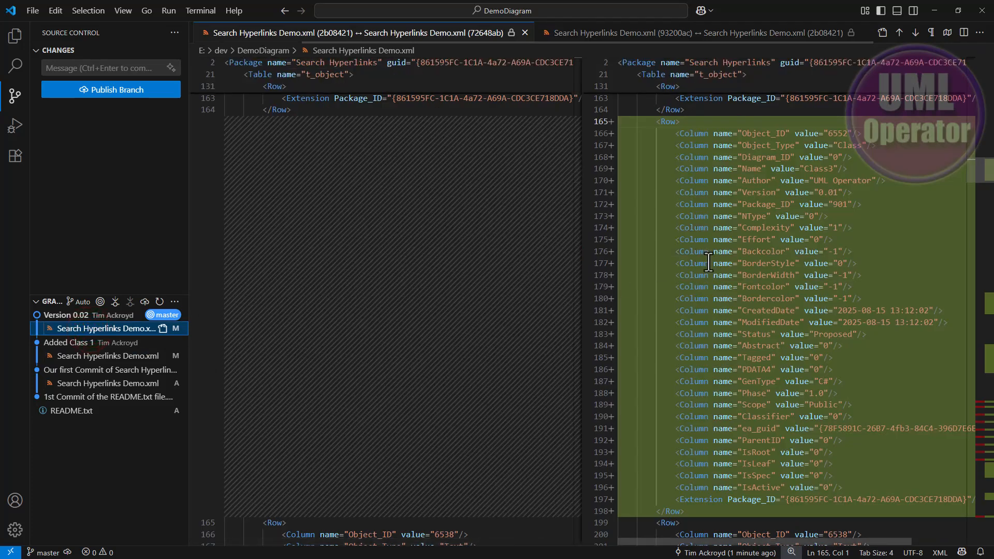
{"action": "scroll", "coordinate": [708, 261], "scroll_direction": "down", "scroll_amount": 5}
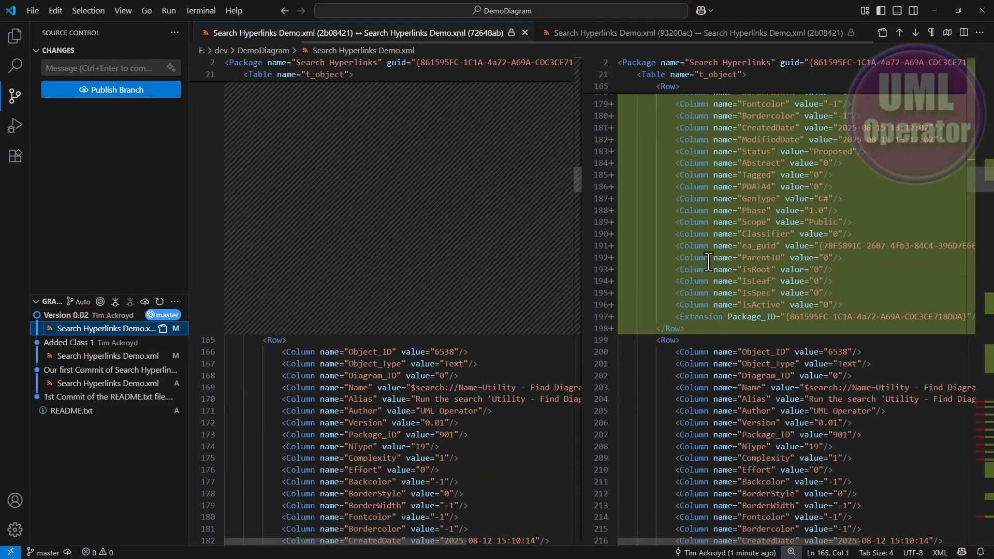
{"action": "scroll", "coordinate": [958, 266], "scroll_direction": "down", "scroll_amount": 4}
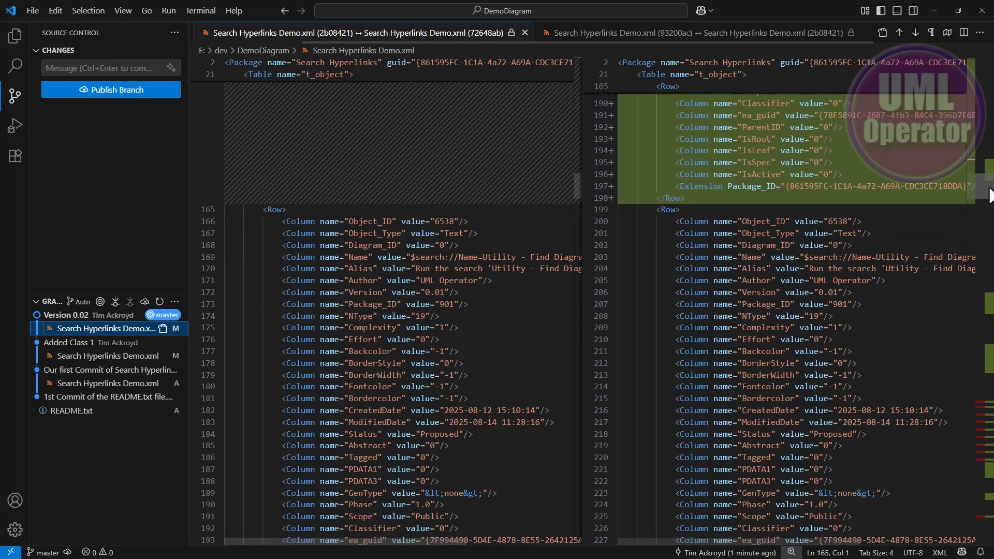
{"action": "left_click_drag", "start_coordinate": [989, 194], "coordinate": [992, 471]}
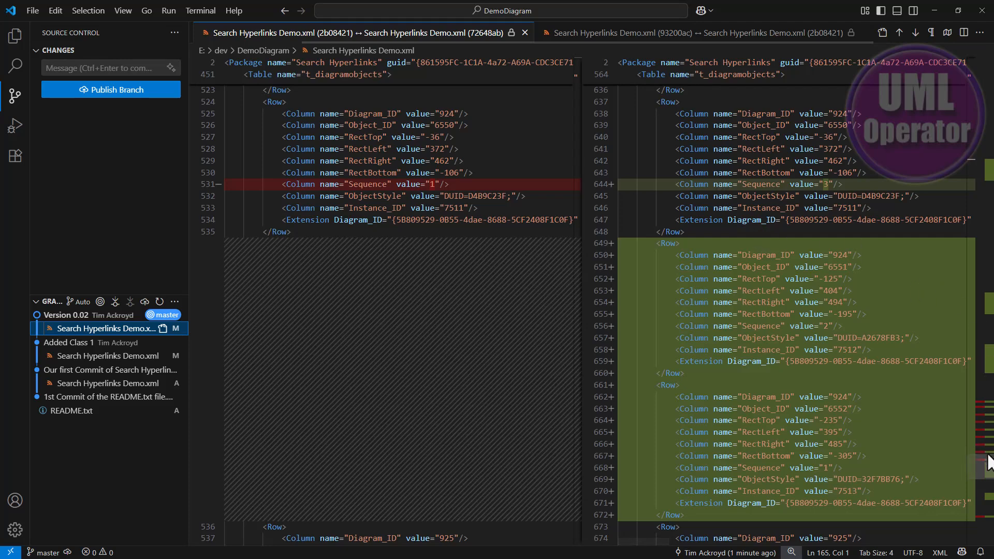
{"action": "left_click_drag", "start_coordinate": [988, 456], "coordinate": [989, 60]}
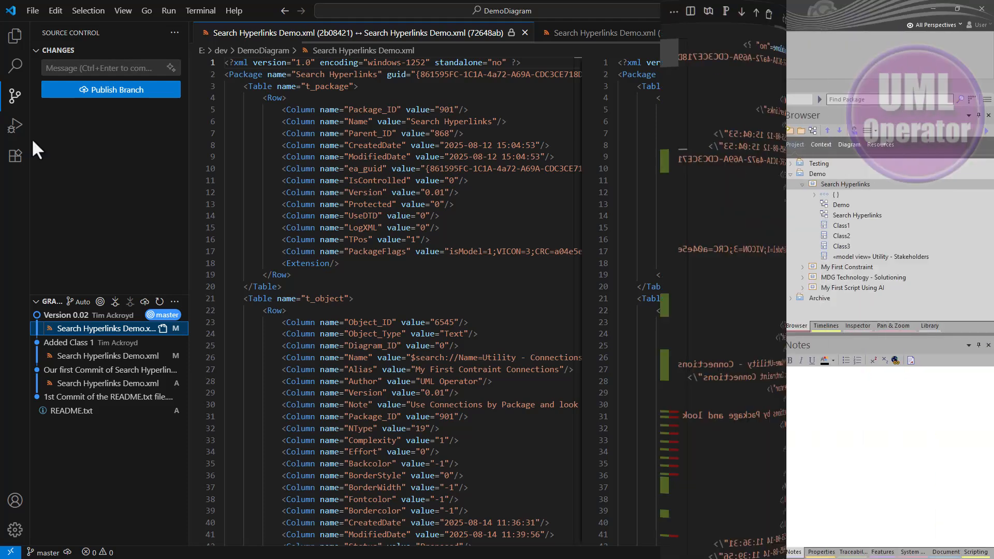
- Switch to Enterprise Architect and show the differences between the Search Hyperlinks package and its version 0.01 baseline
{"action": "left_click", "coordinate": [378, 283]}
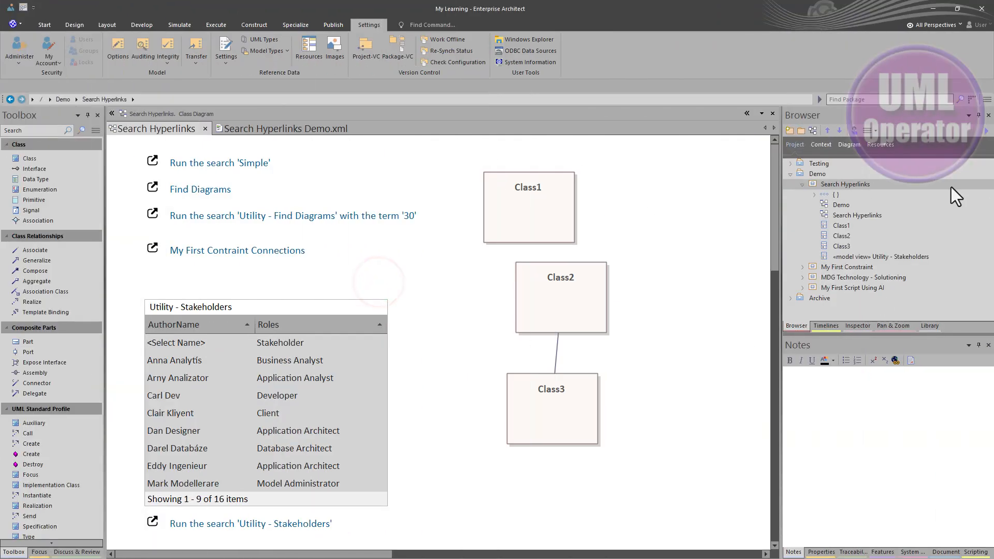
{"action": "left_click", "coordinate": [847, 183]}
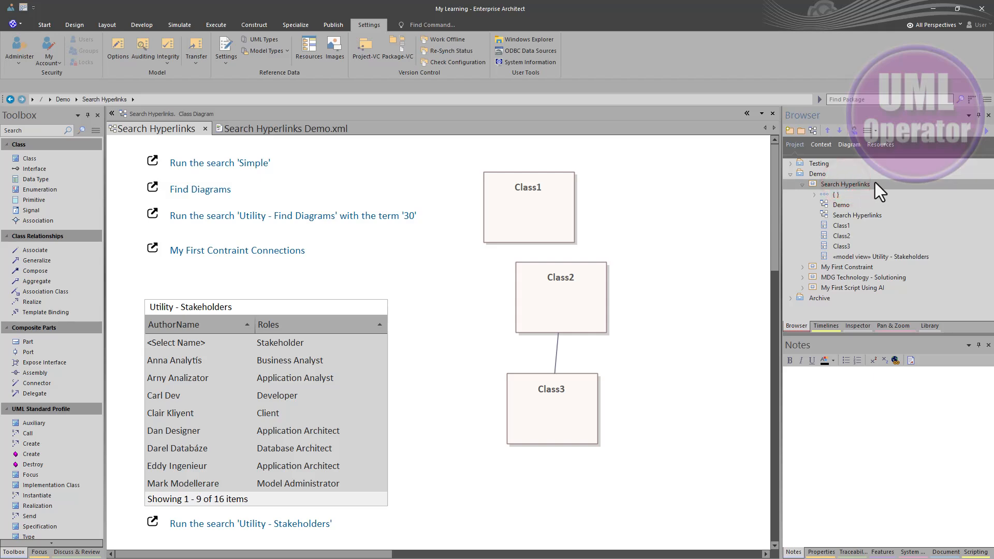
{"action": "key", "text": "ctrl+alt+b"}
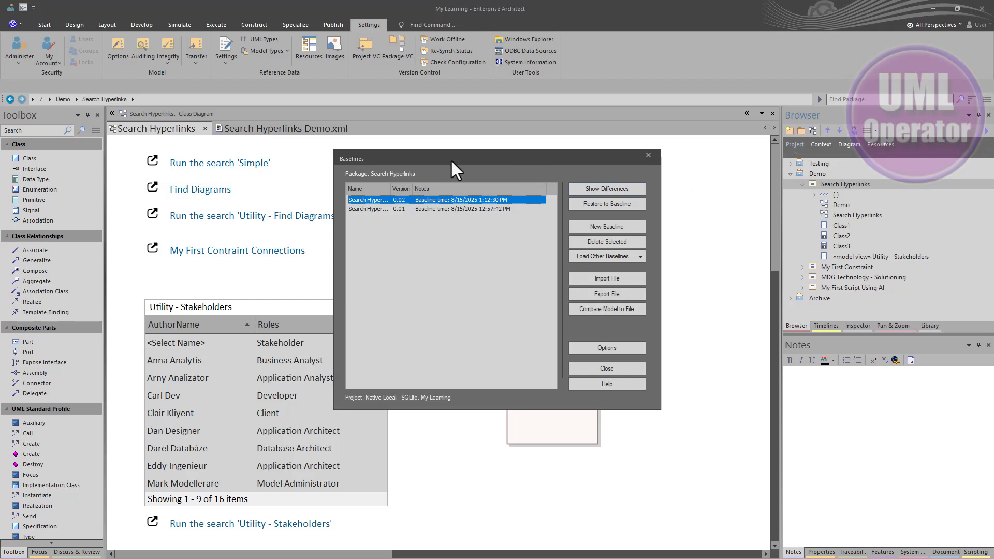
{"action": "left_click", "coordinate": [427, 209]}
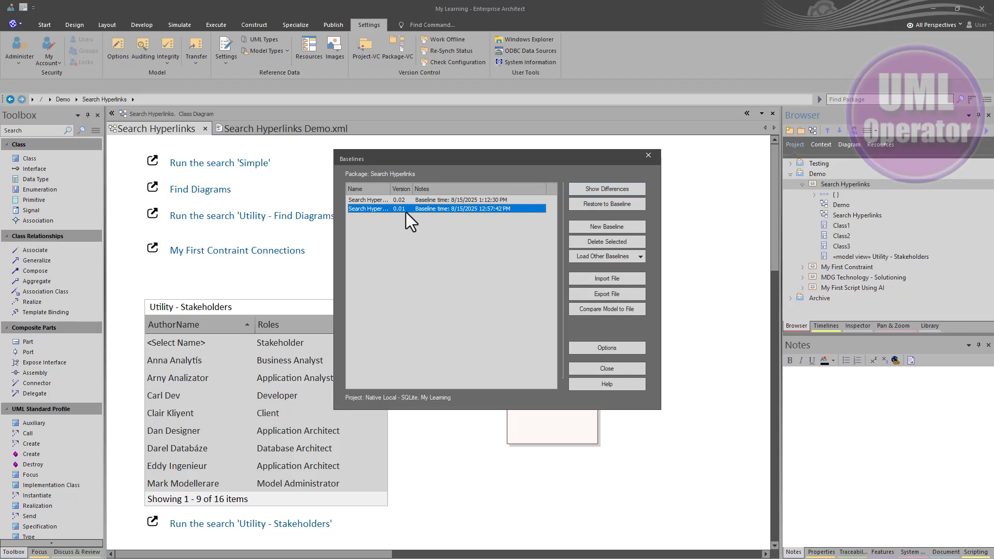
{"action": "left_click", "coordinate": [594, 191]}
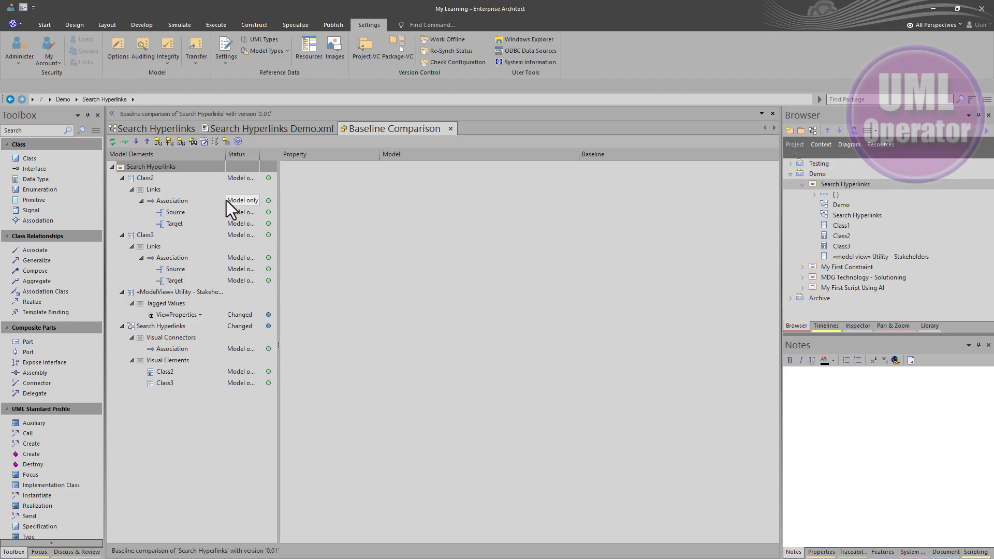
- Inspect the properties of Class2's Association link, Class2 and Class3 in the baseline comparison
{"action": "left_click", "coordinate": [181, 200]}
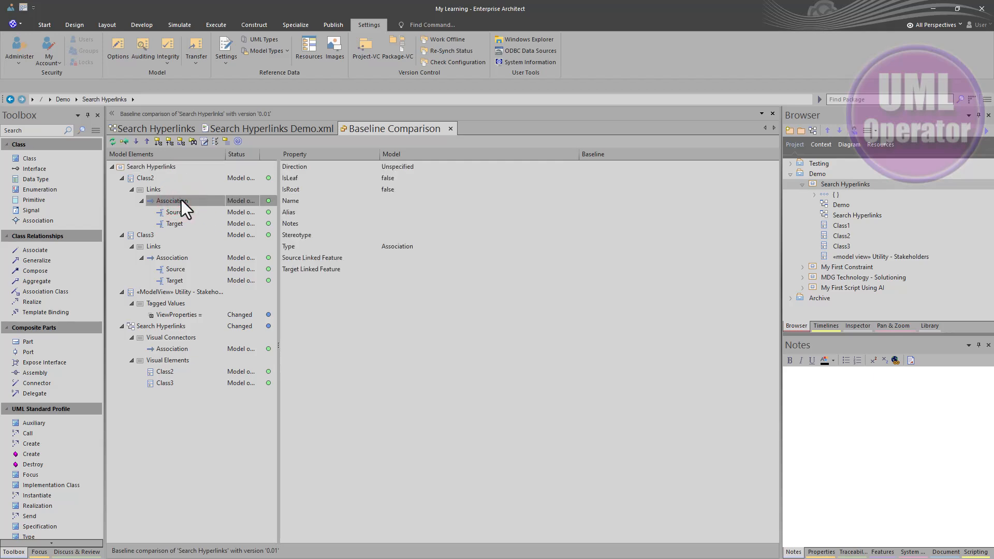
{"action": "left_click", "coordinate": [154, 180]}
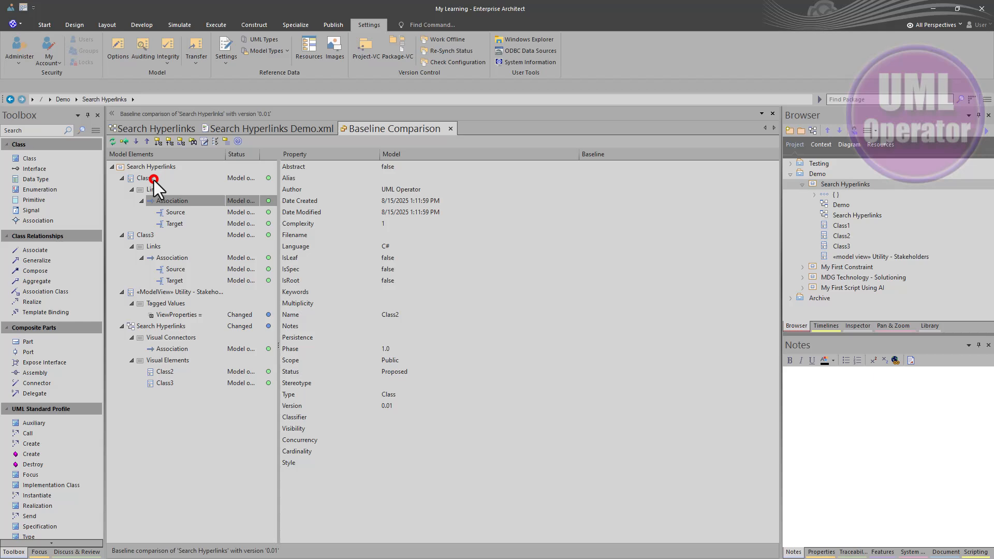
{"action": "left_click", "coordinate": [151, 234]}
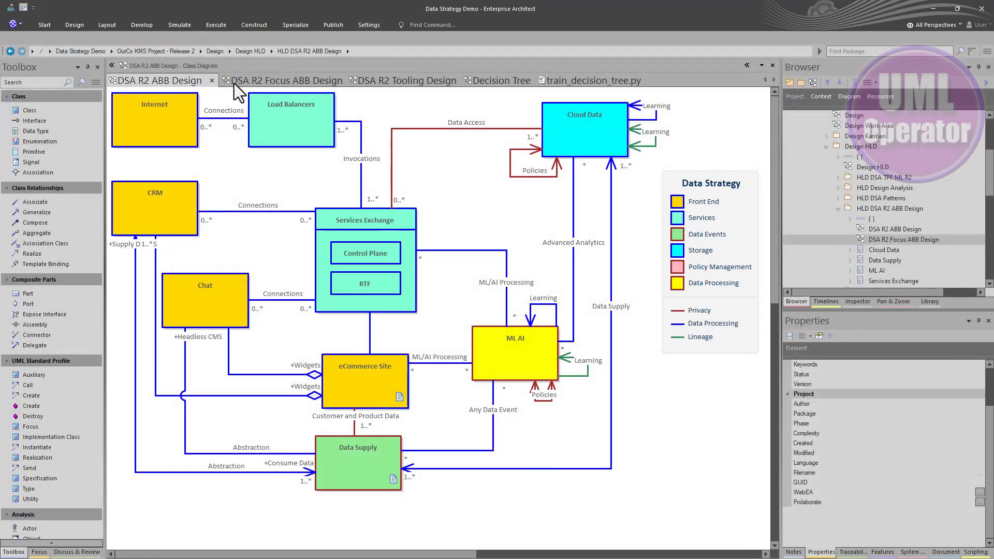
- In the Data Strategy Demo project, view the DSA R2 Focus ABB Design, DSA R2 Tooling Design and Decision Tree diagrams and train_decision_tree.py
{"action": "left_click", "coordinate": [238, 82]}
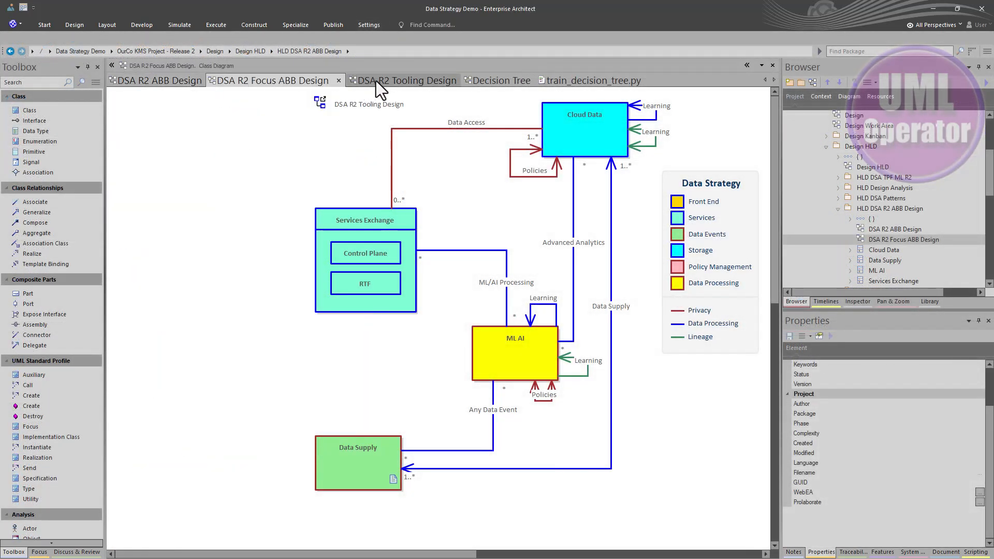
{"action": "left_click", "coordinate": [399, 80]}
{"action": "left_click", "coordinate": [493, 80]}
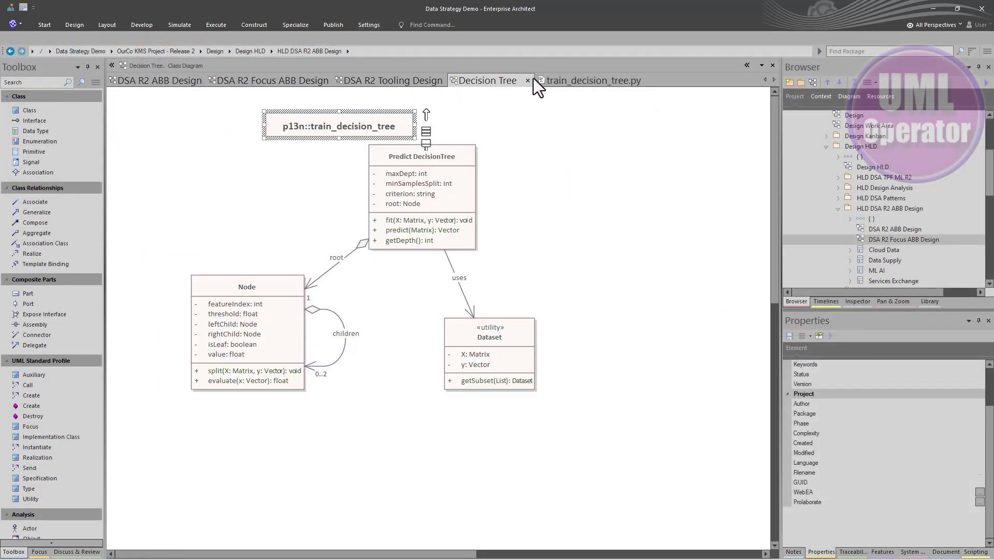
{"action": "left_click", "coordinate": [559, 80]}
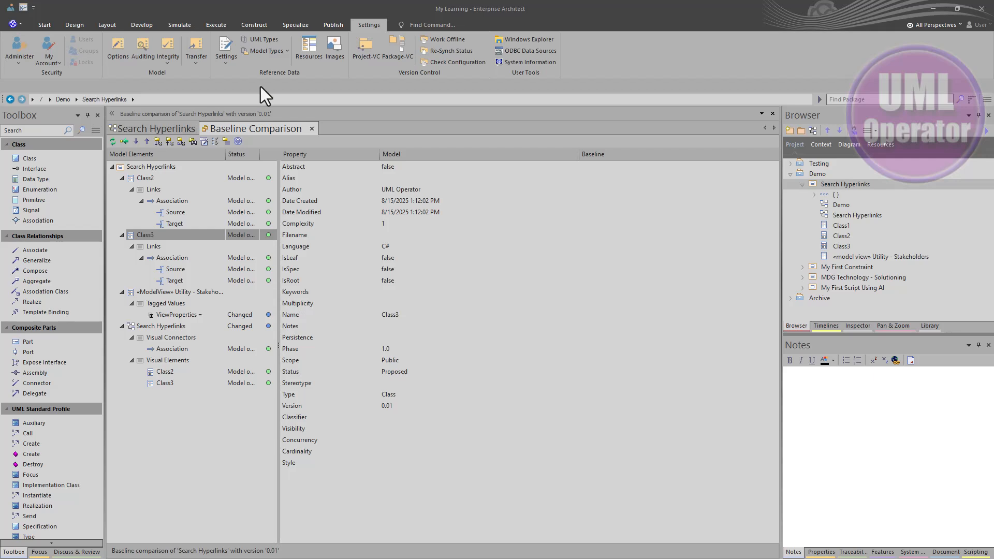
- In the My Learning project, review which tables Export Reference Data offers and close it without exporting
{"action": "left_click", "coordinate": [199, 66]}
{"action": "left_click", "coordinate": [223, 188]}
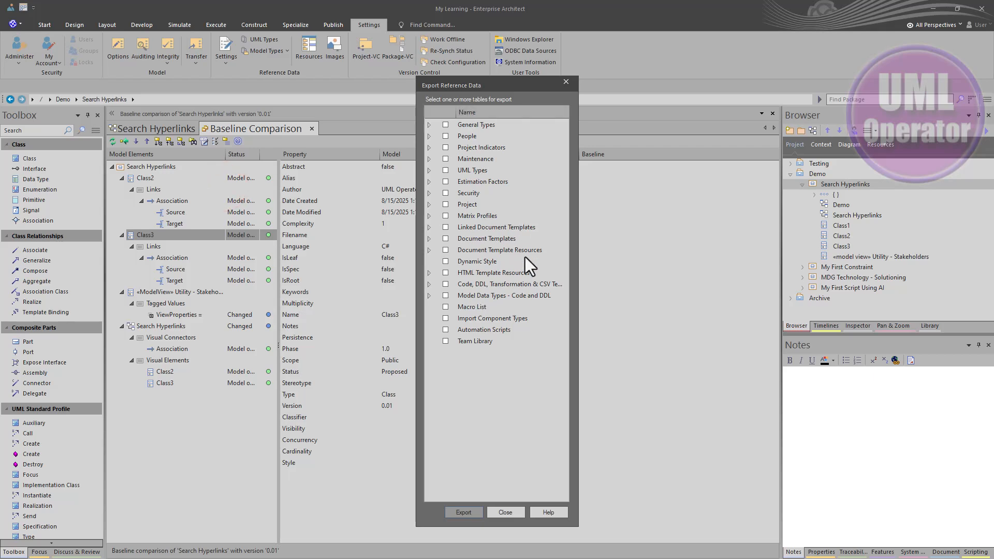
{"action": "left_click", "coordinate": [502, 512]}
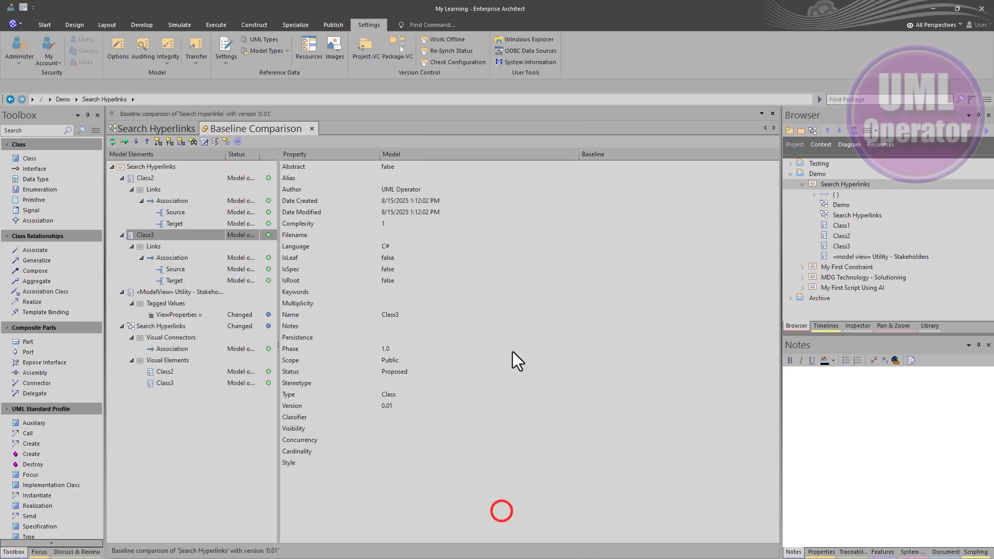
- Run the Utility - Stakeholders search from its hyperlink on the Search Hyperlinks diagram and review the searches available for export without exporting any
{"action": "left_click", "coordinate": [128, 131]}
{"action": "left_click", "coordinate": [223, 521]}
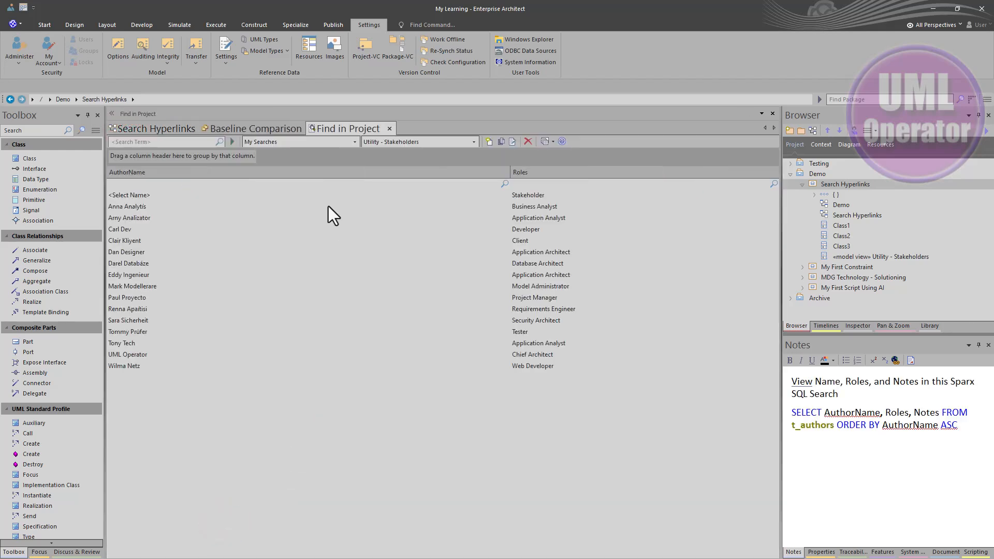
{"action": "left_click", "coordinate": [547, 141]}
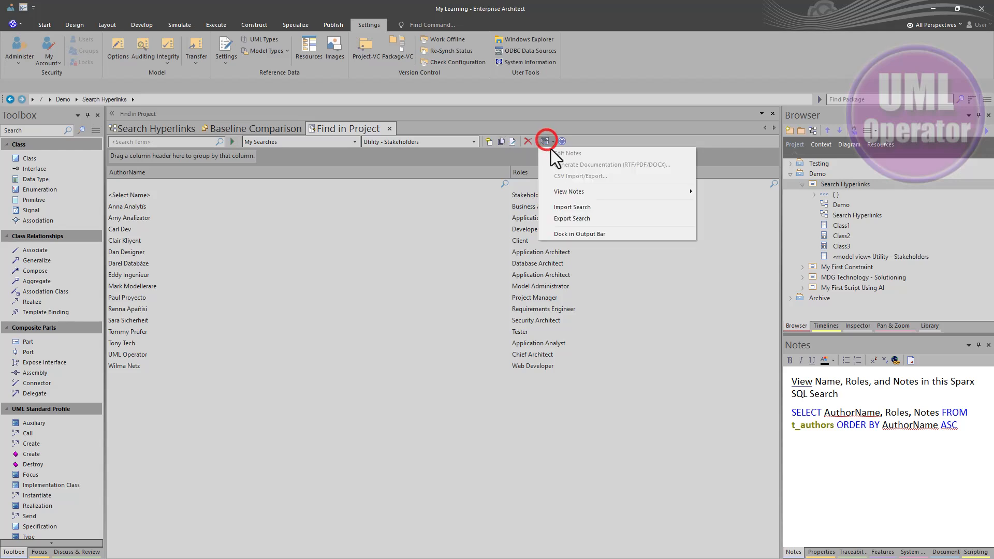
{"action": "left_click", "coordinate": [578, 220]}
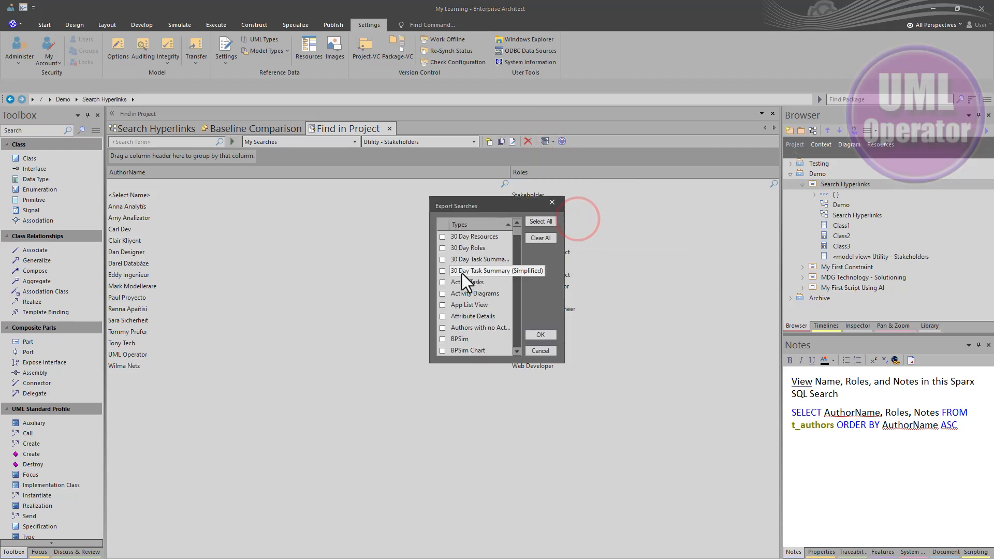
{"action": "scroll", "coordinate": [462, 274], "scroll_direction": "down", "scroll_amount": 5}
{"action": "scroll", "coordinate": [462, 275], "scroll_direction": "down", "scroll_amount": 5}
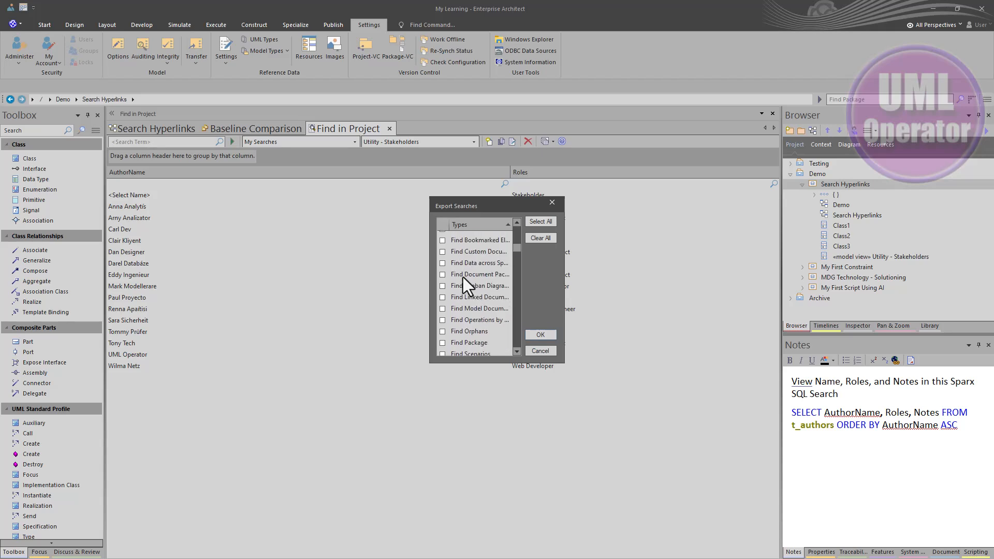
{"action": "scroll", "coordinate": [464, 280], "scroll_direction": "down", "scroll_amount": 10}
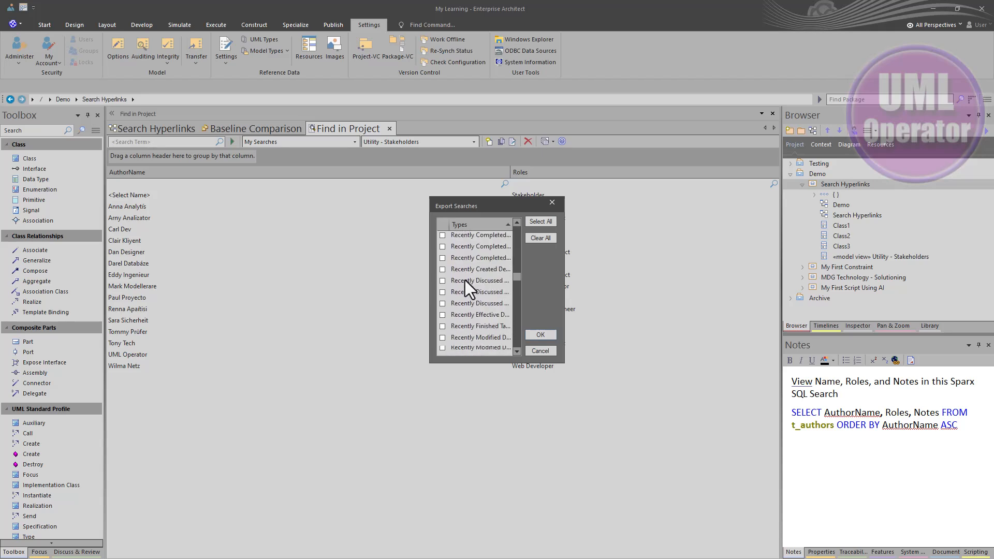
{"action": "scroll", "coordinate": [465, 284], "scroll_direction": "down", "scroll_amount": 3}
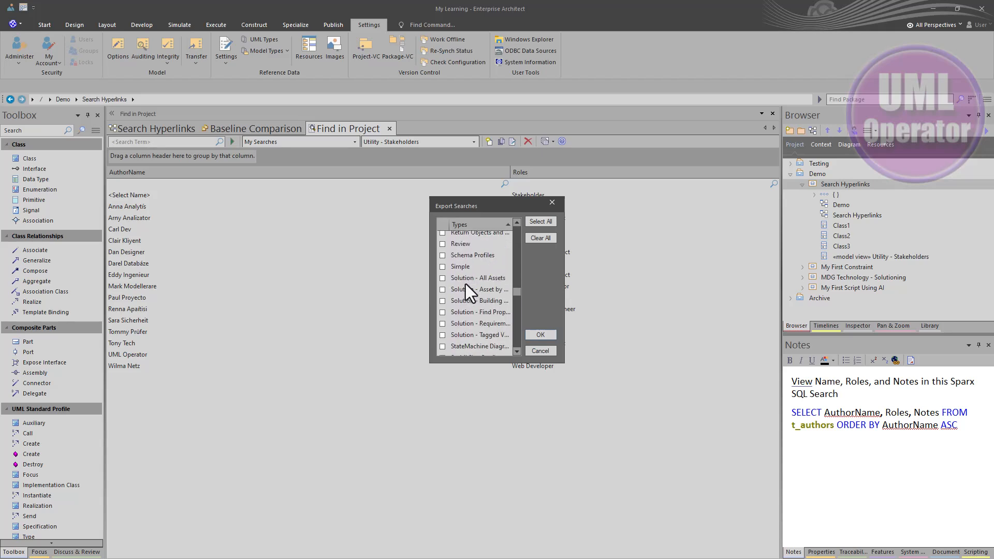
{"action": "left_click", "coordinate": [539, 353]}
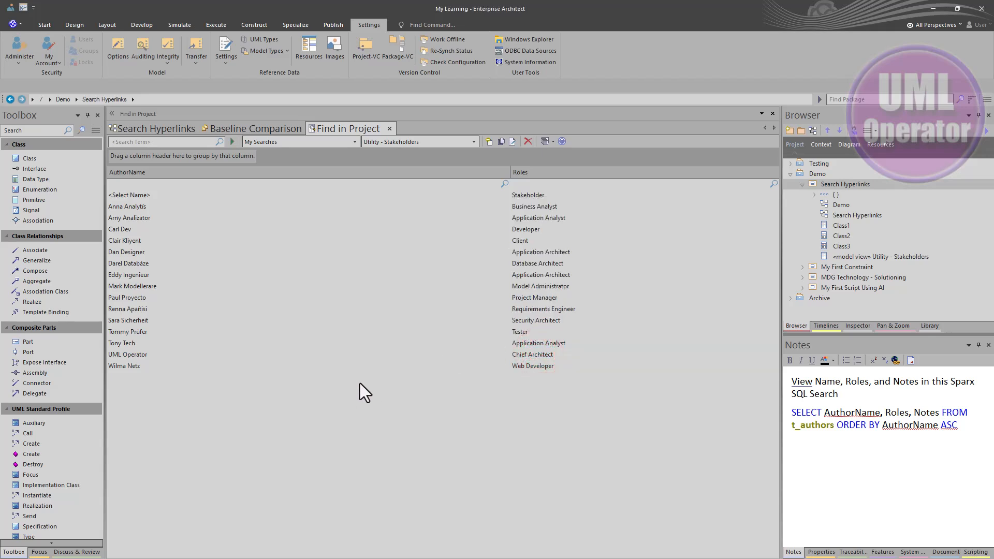
- Close the baseline comparison after revisiting it and the Search Hyperlinks diagram, and open the baselines of the Search Hyperlinks package
{"action": "left_click", "coordinate": [249, 129]}
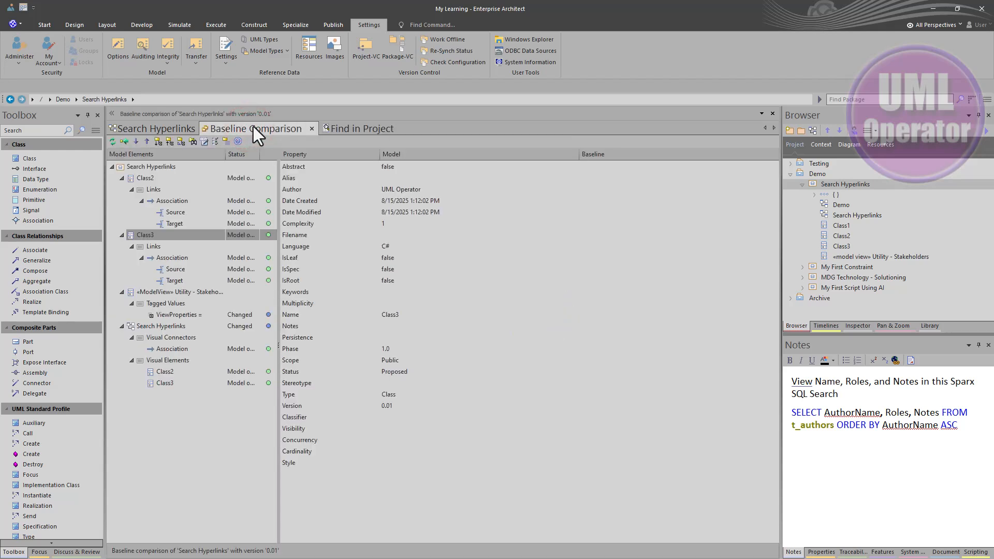
{"action": "left_click", "coordinate": [175, 128]}
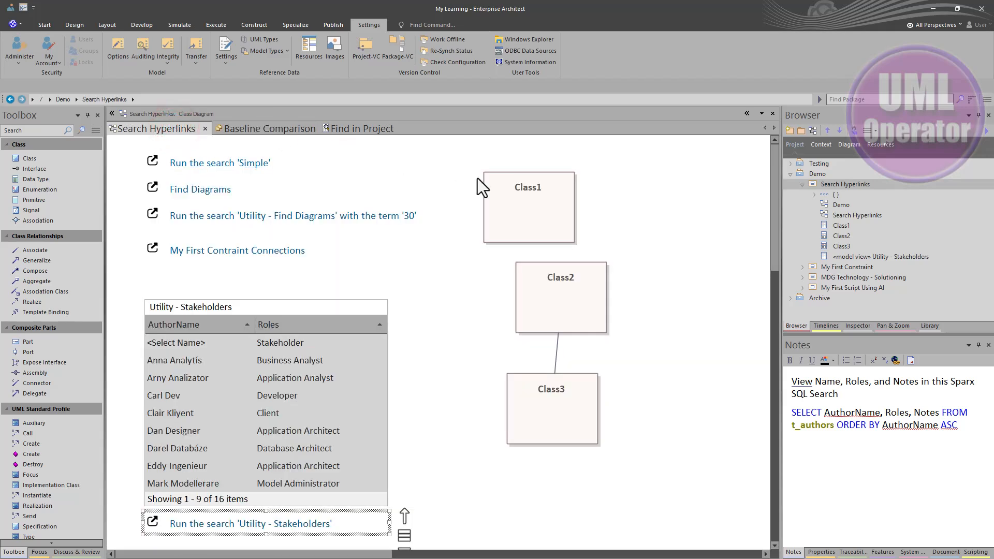
{"action": "left_click", "coordinate": [290, 129]}
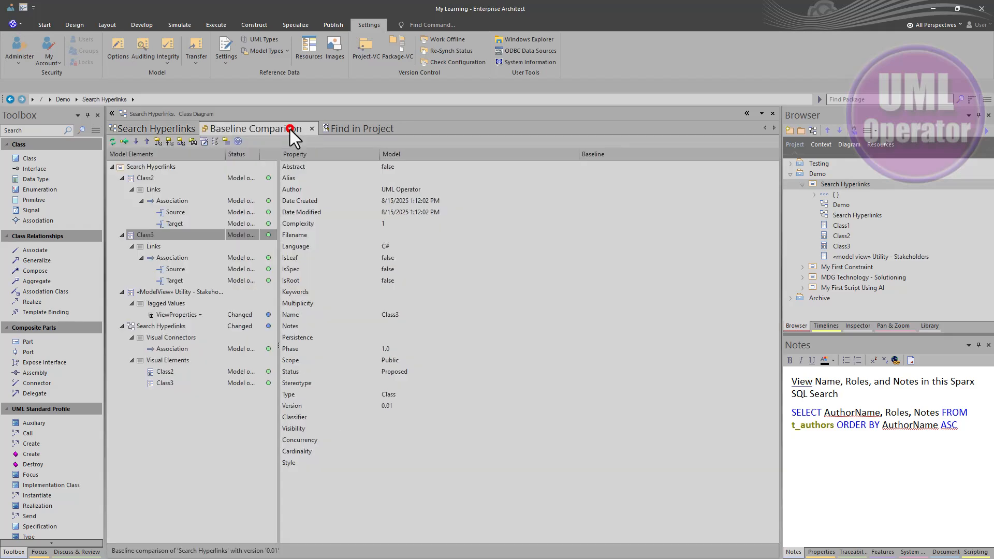
{"action": "left_click", "coordinate": [312, 129]}
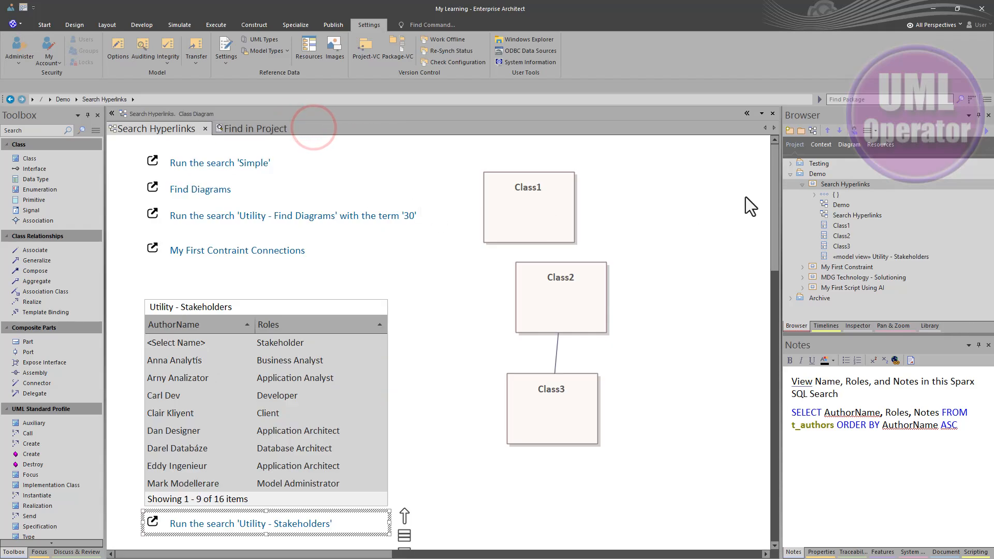
{"action": "left_click", "coordinate": [819, 181]}
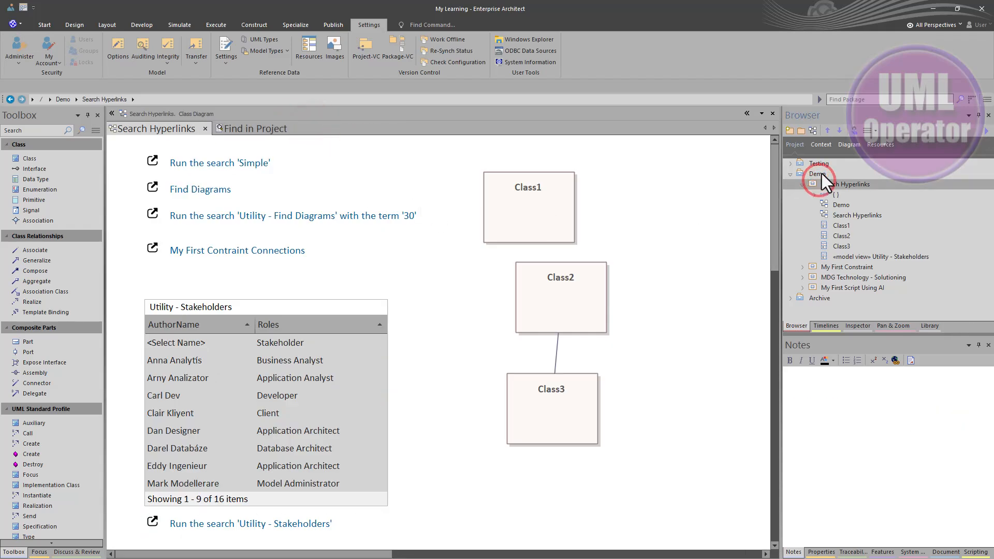
{"action": "key", "text": "ctrl+alt+b"}
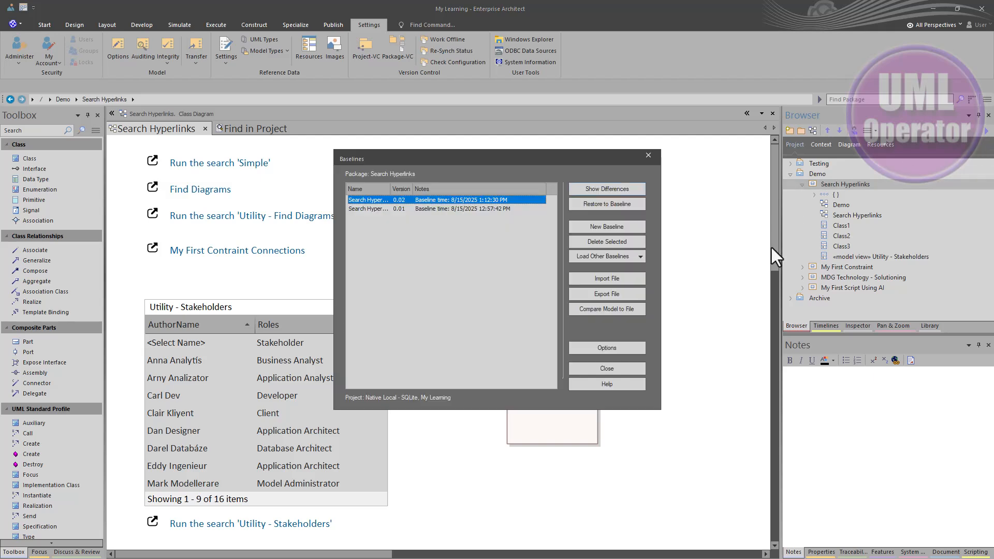